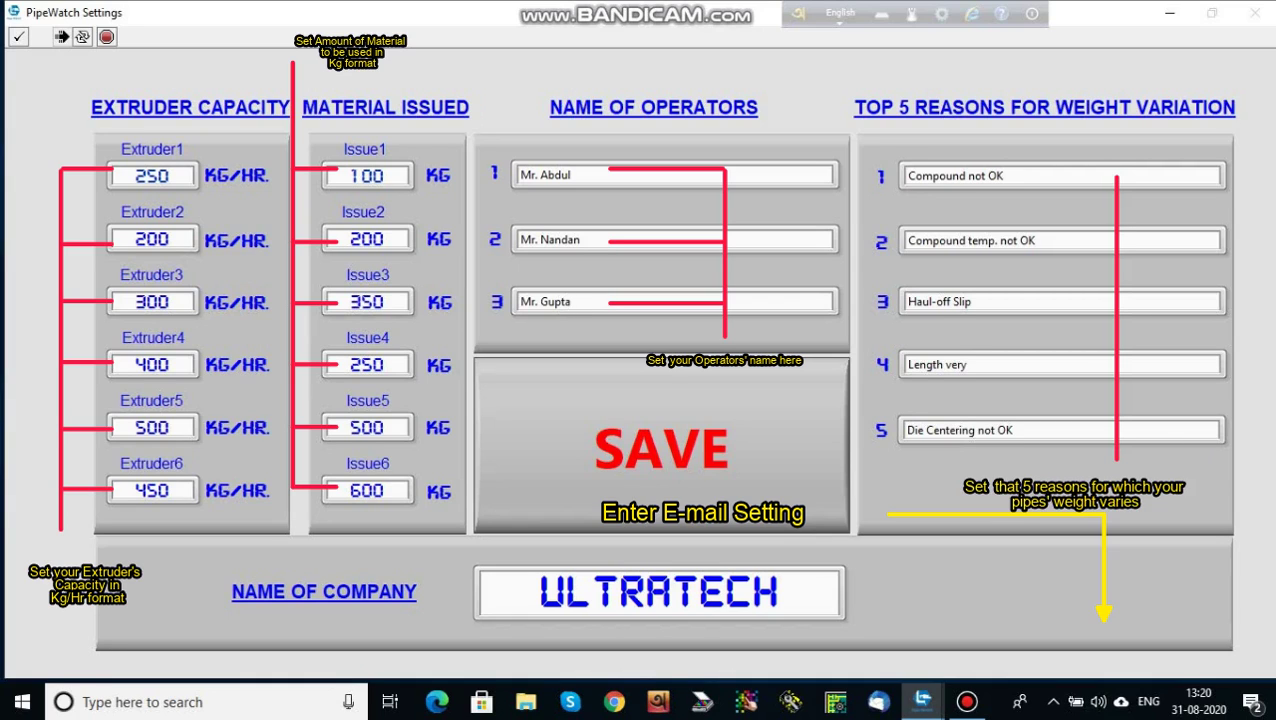
Step: Replace the company name ULTRATECH with ABCDE and save the settings
key(Tab)
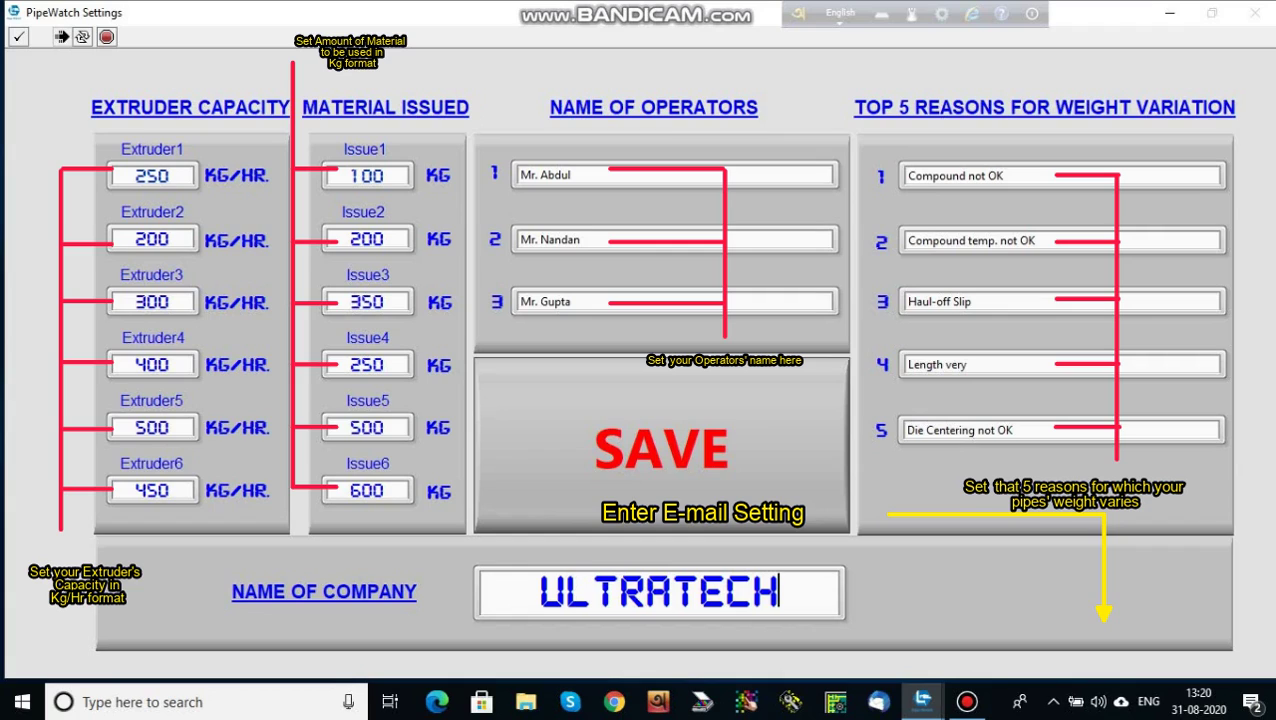
key(BackSpace)
key(BackSpace)
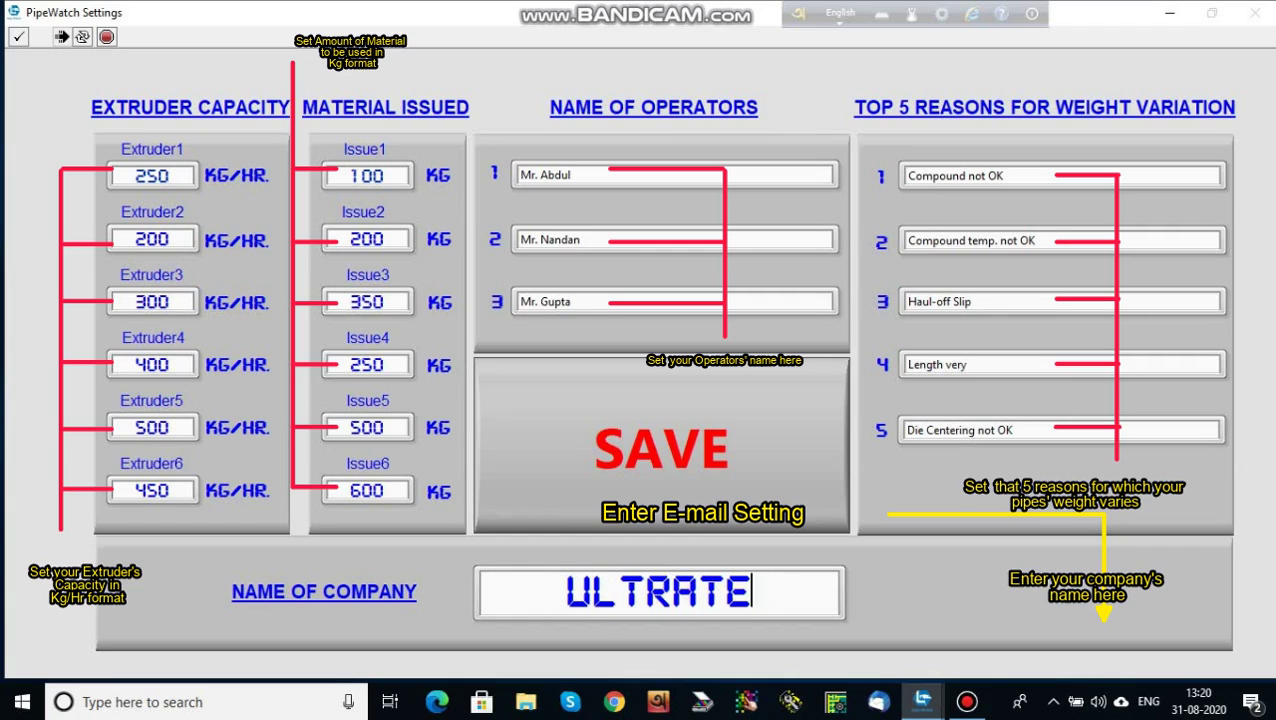
key(BackSpace)
key(BackSpace)
key(BackSpace)
key(BackSpace)
key(BackSpace)
key(BackSpace)
key(BackSpace)
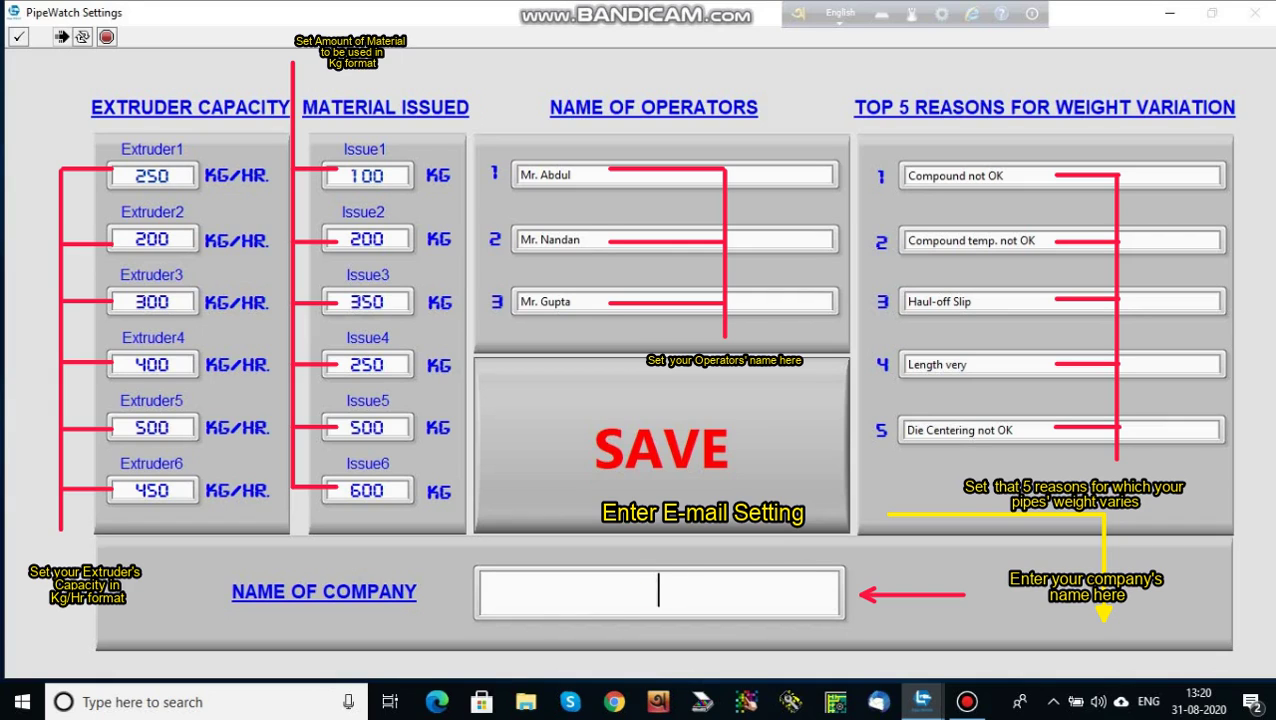
text(ABC)
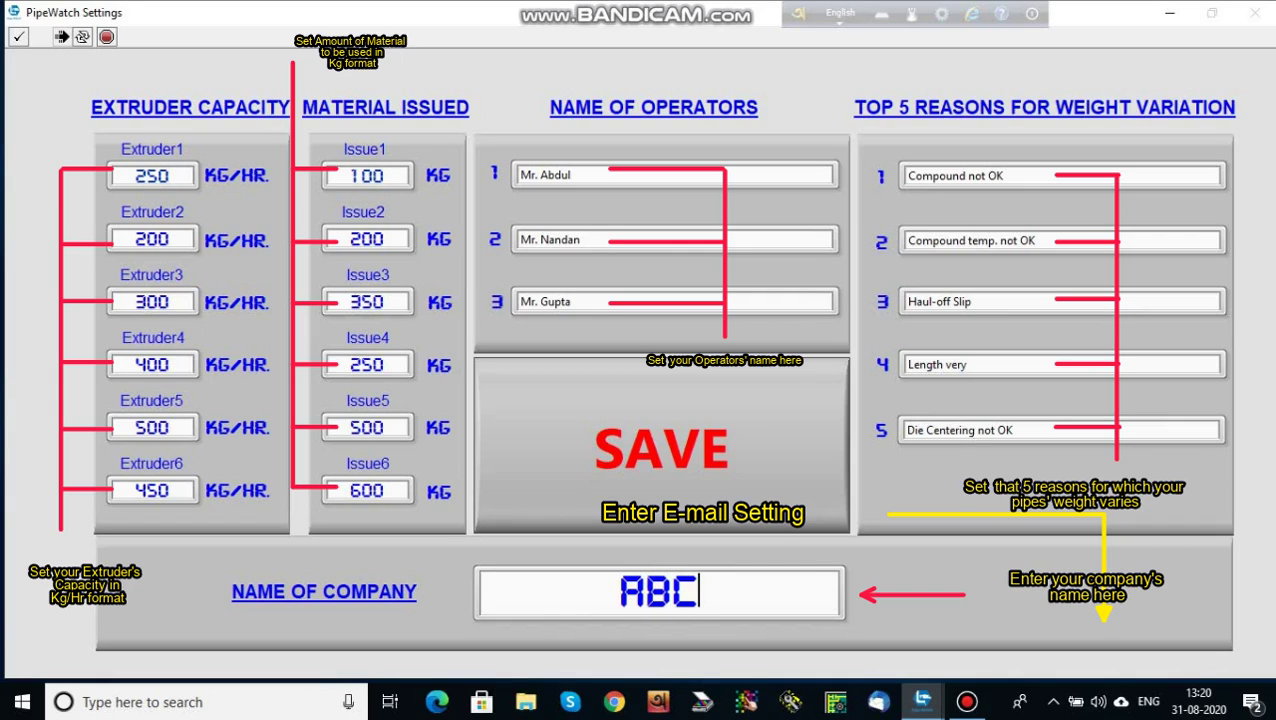
text(DE)
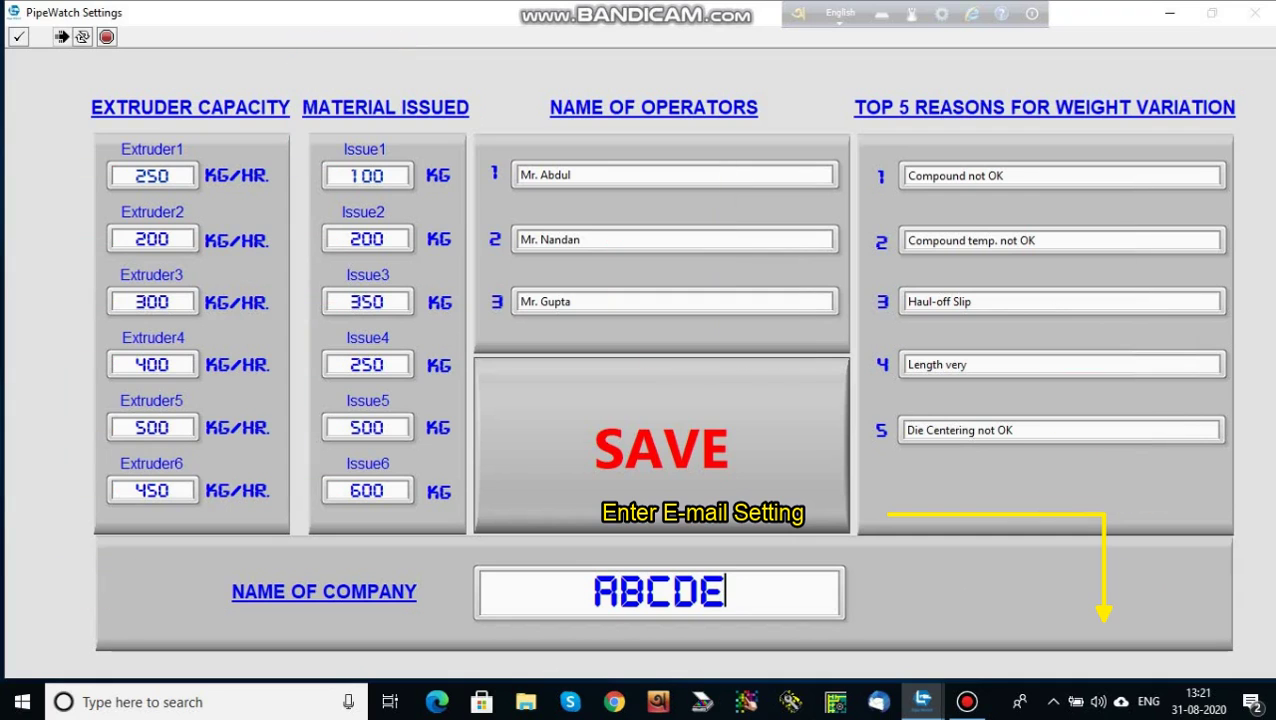
key(Return)
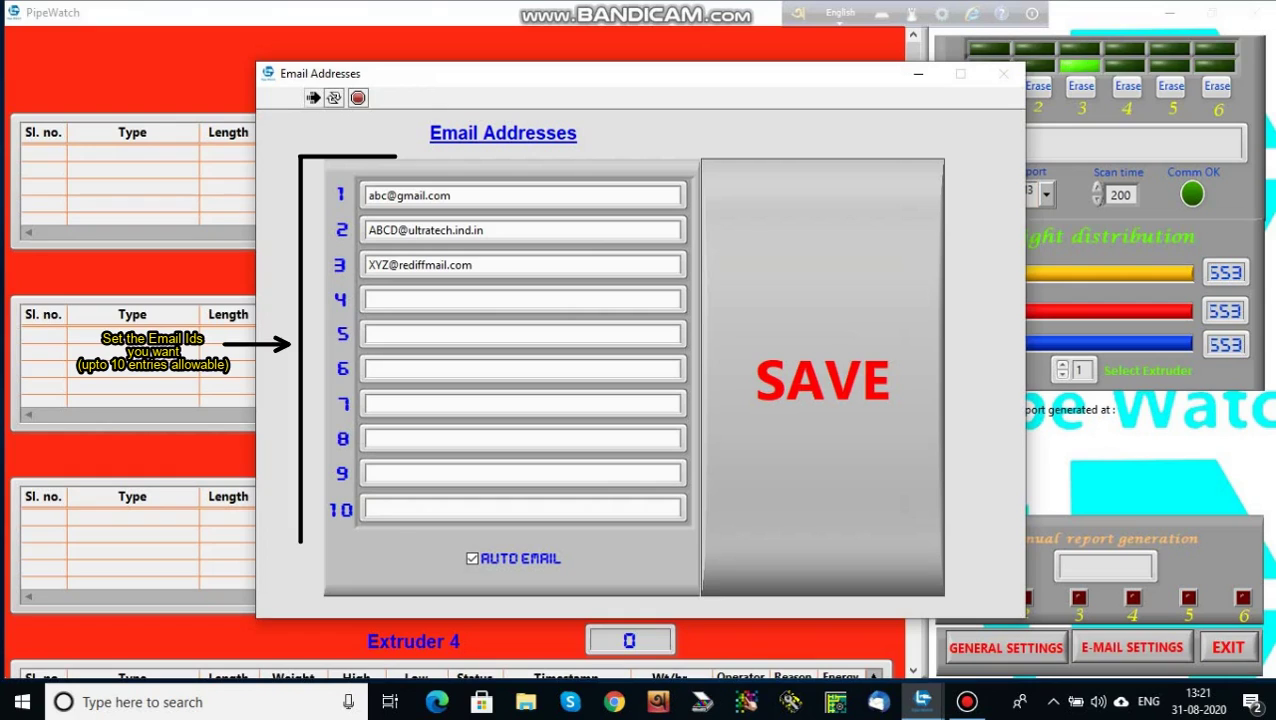
Step: Move past the existing email addresses and start a fourth address with 'EFGH'
key(Tab)
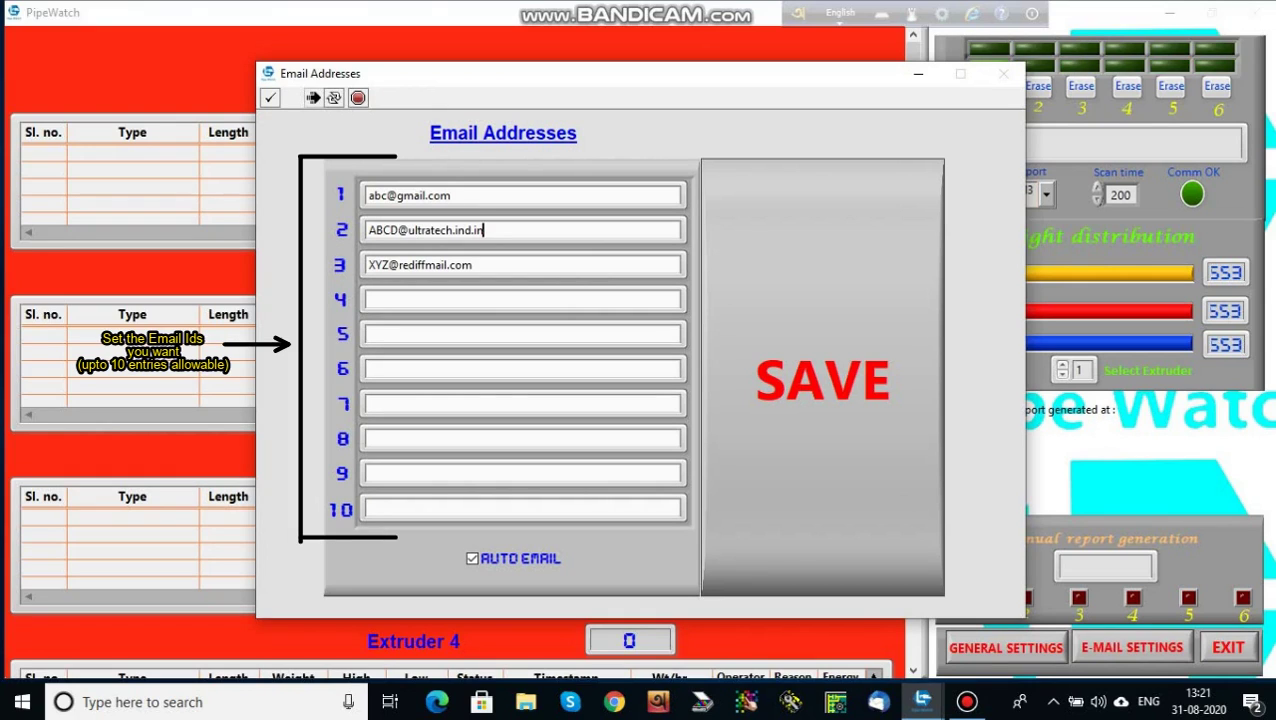
key(Tab)
key(Tab)
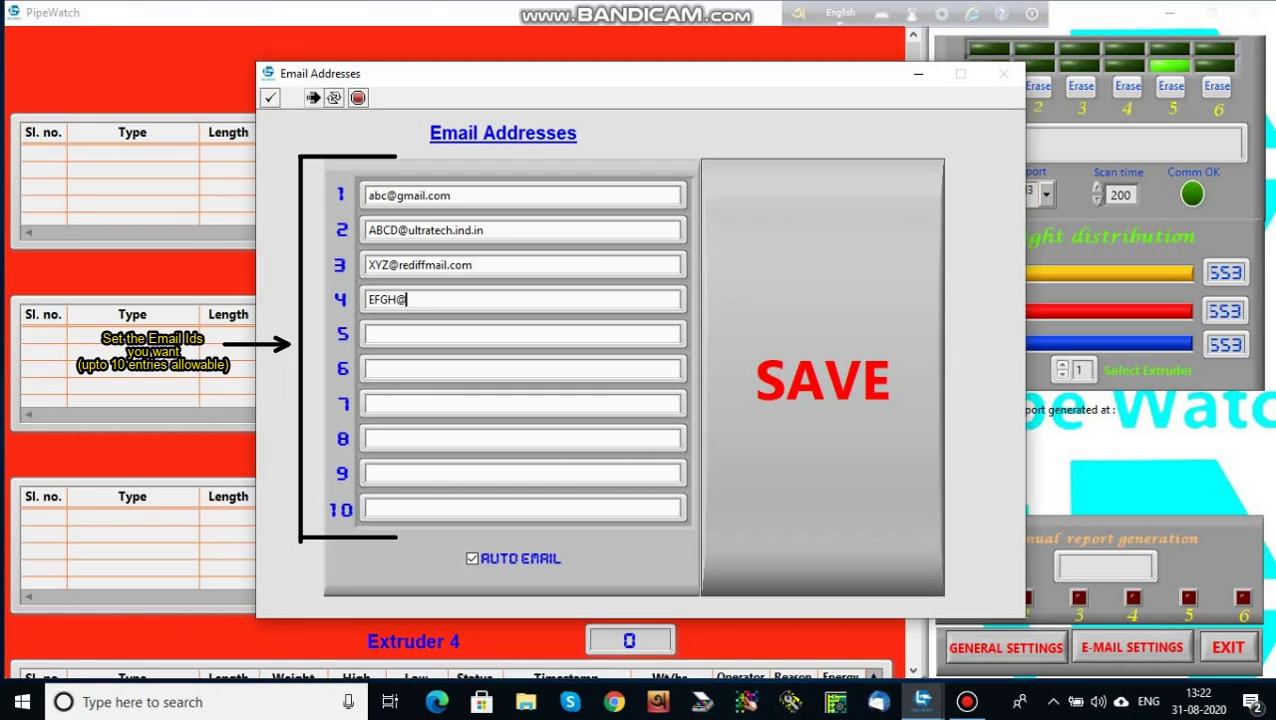
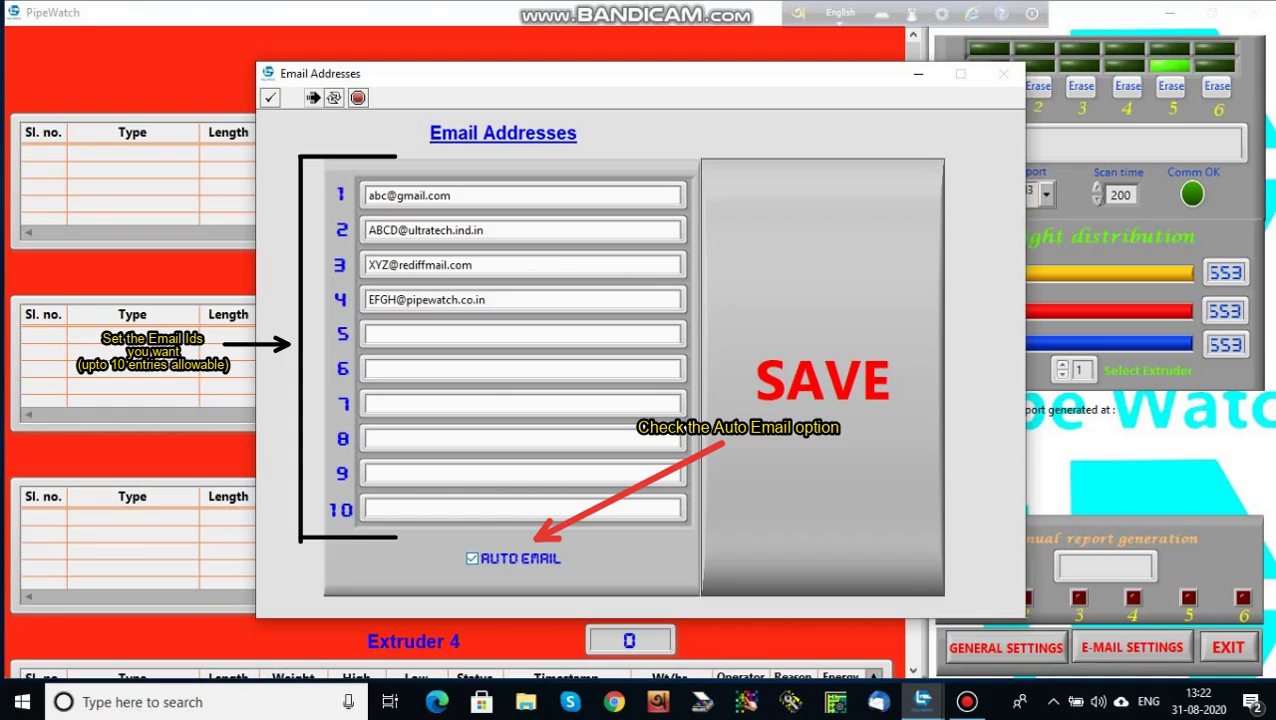
click(472, 558)
click(472, 558)
key(Return)
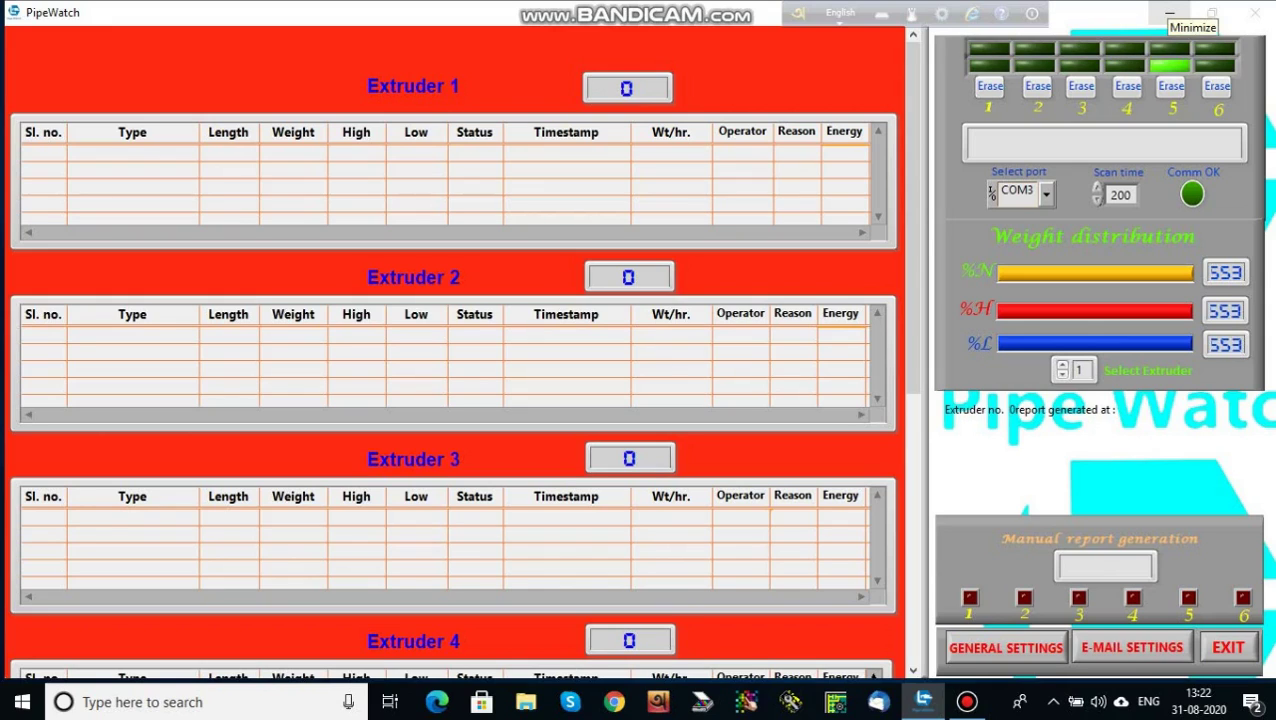
Step: Minimize PipeWatch and open the PipeWatch MIS Report folder from the desktop
click(1170, 14)
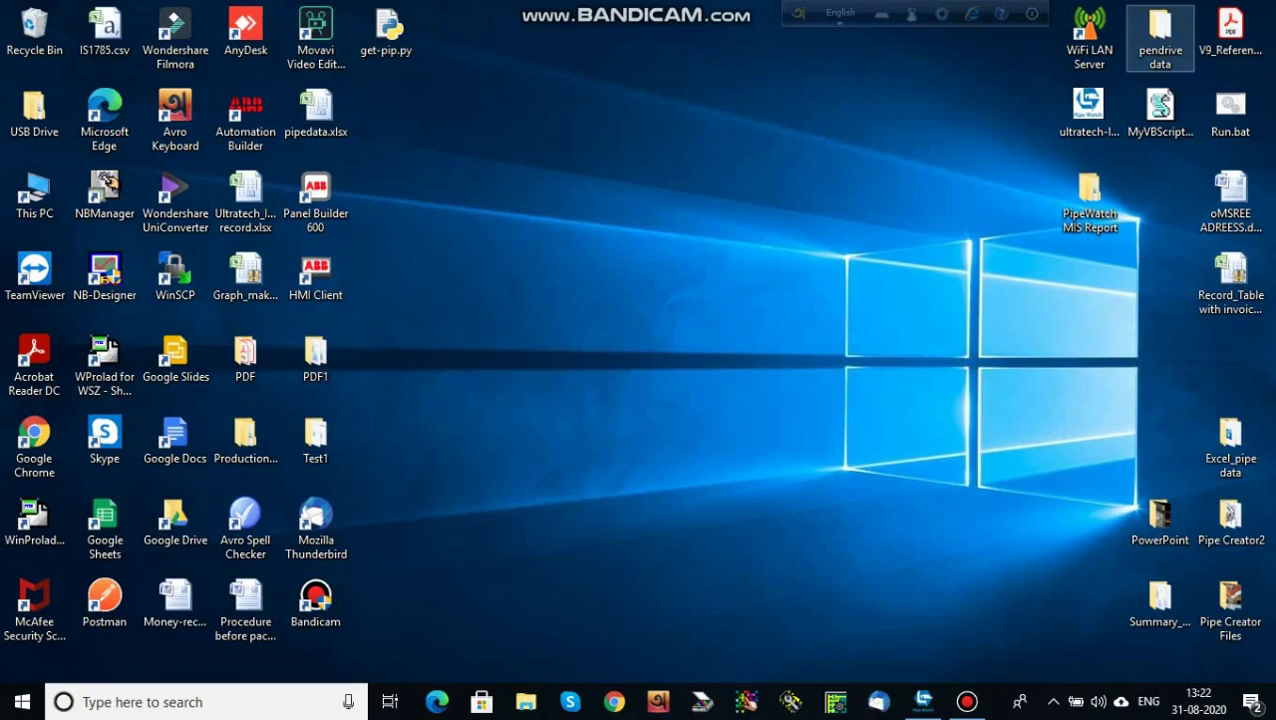
click(1089, 200)
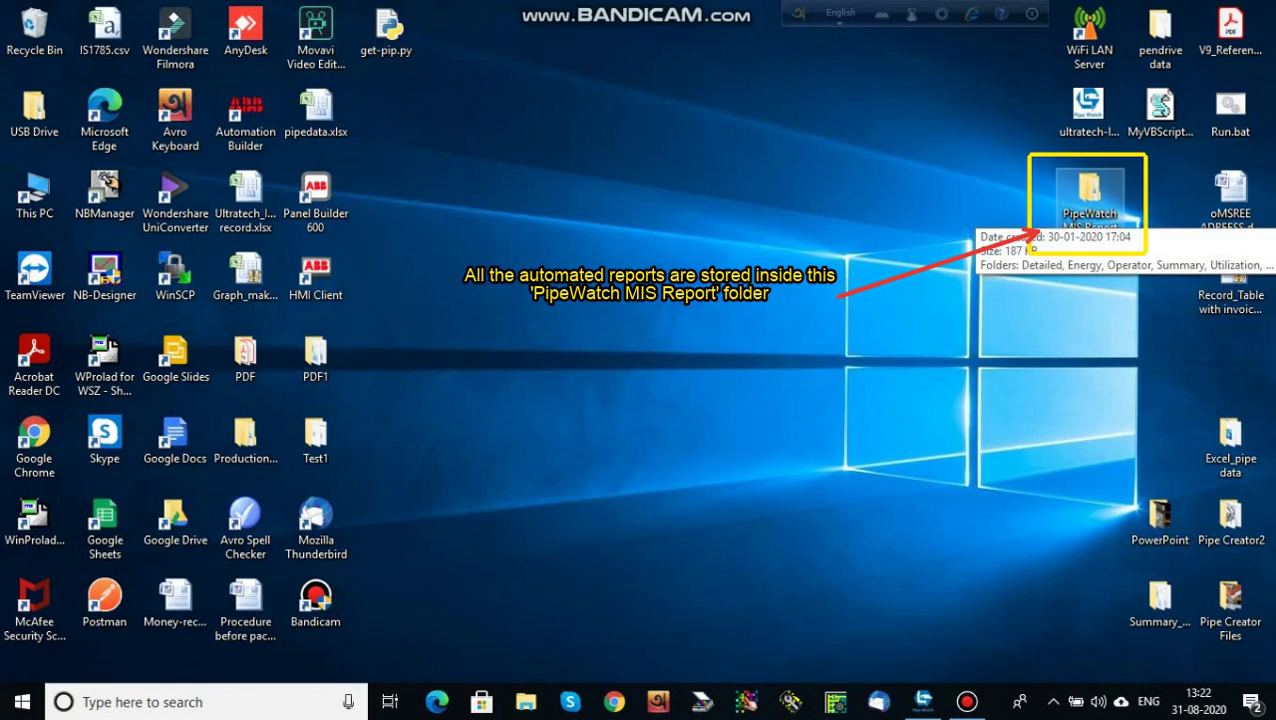
double_click(1089, 195)
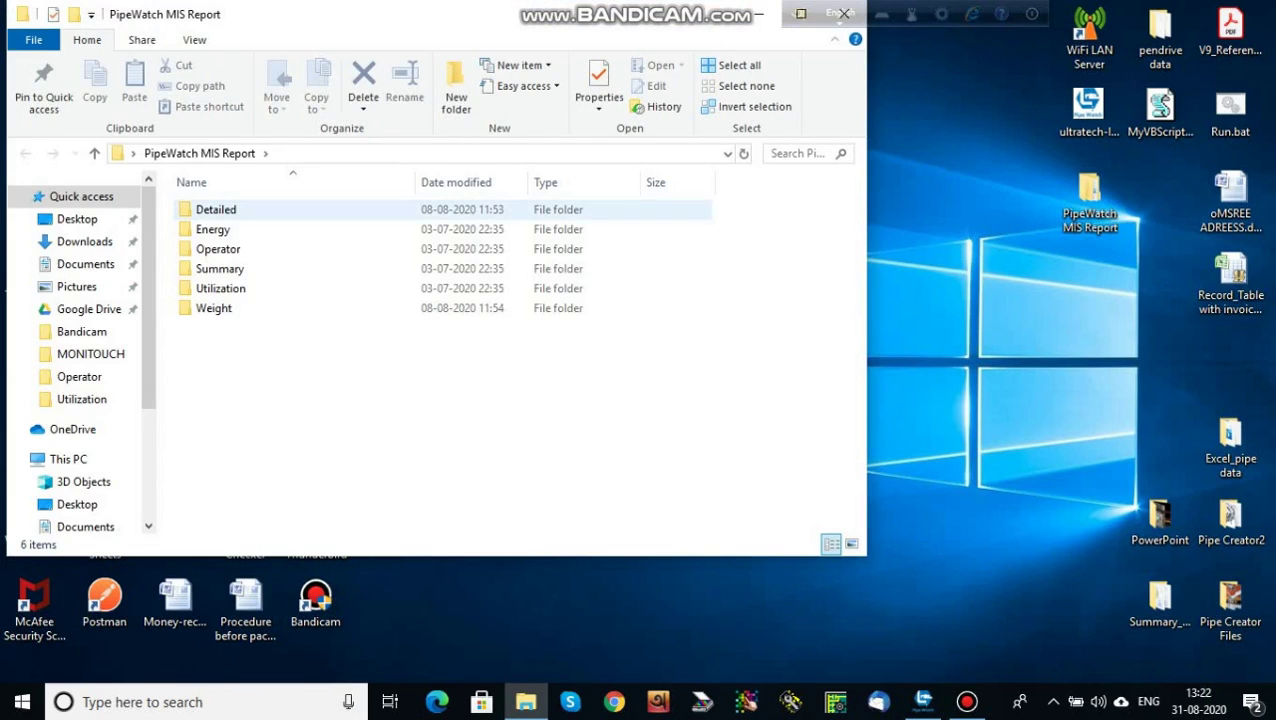
Step: Browse the report subfolders, open Operator, and select the 30_06_20 morning report
click(216, 209)
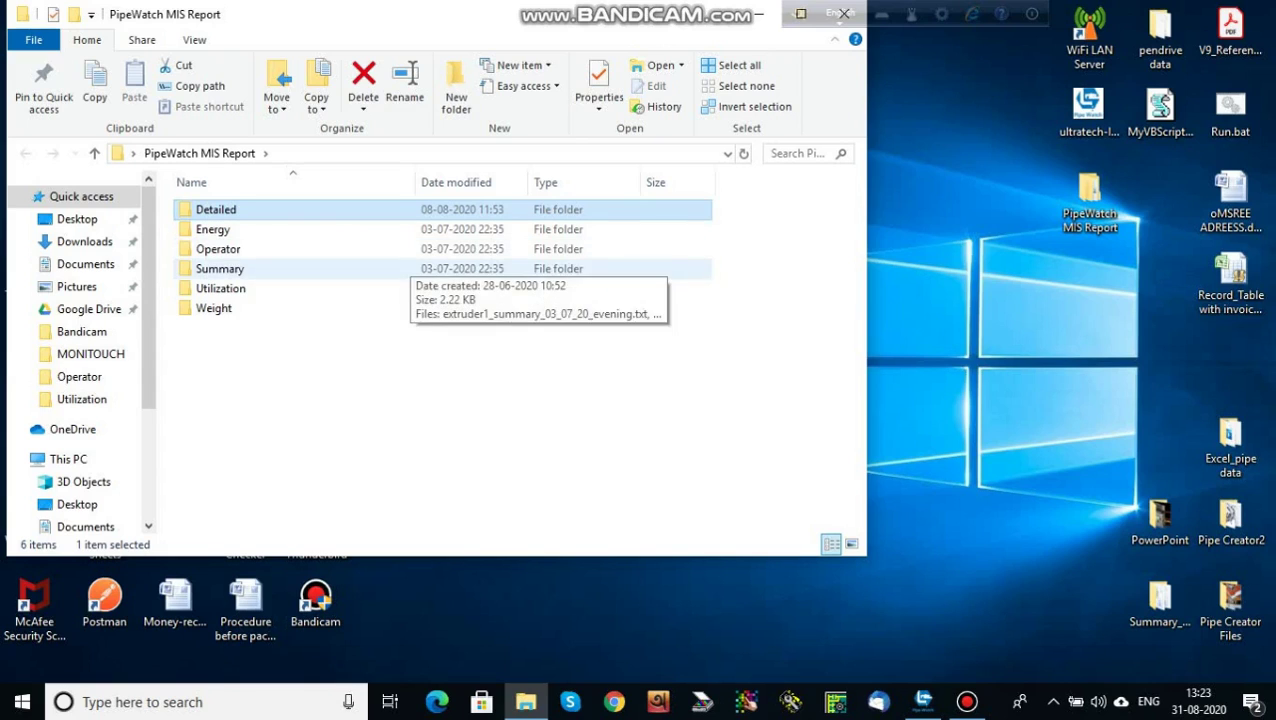
click(400, 308)
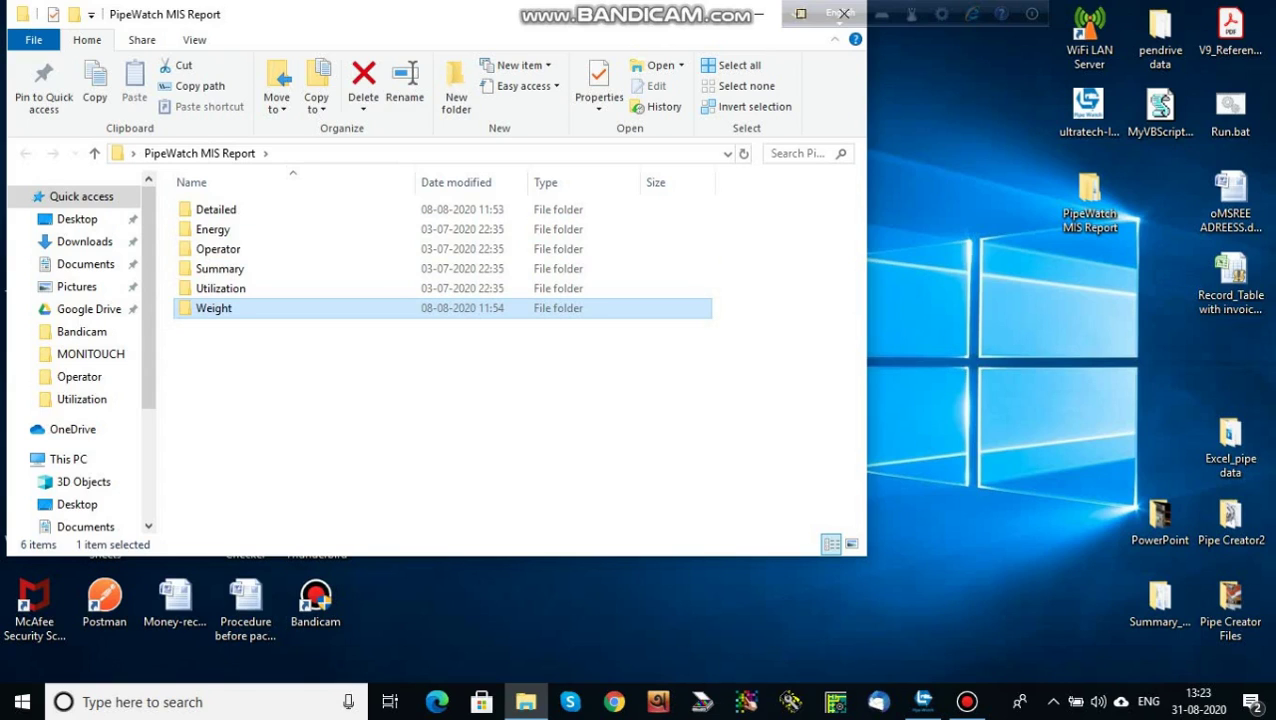
click(400, 229)
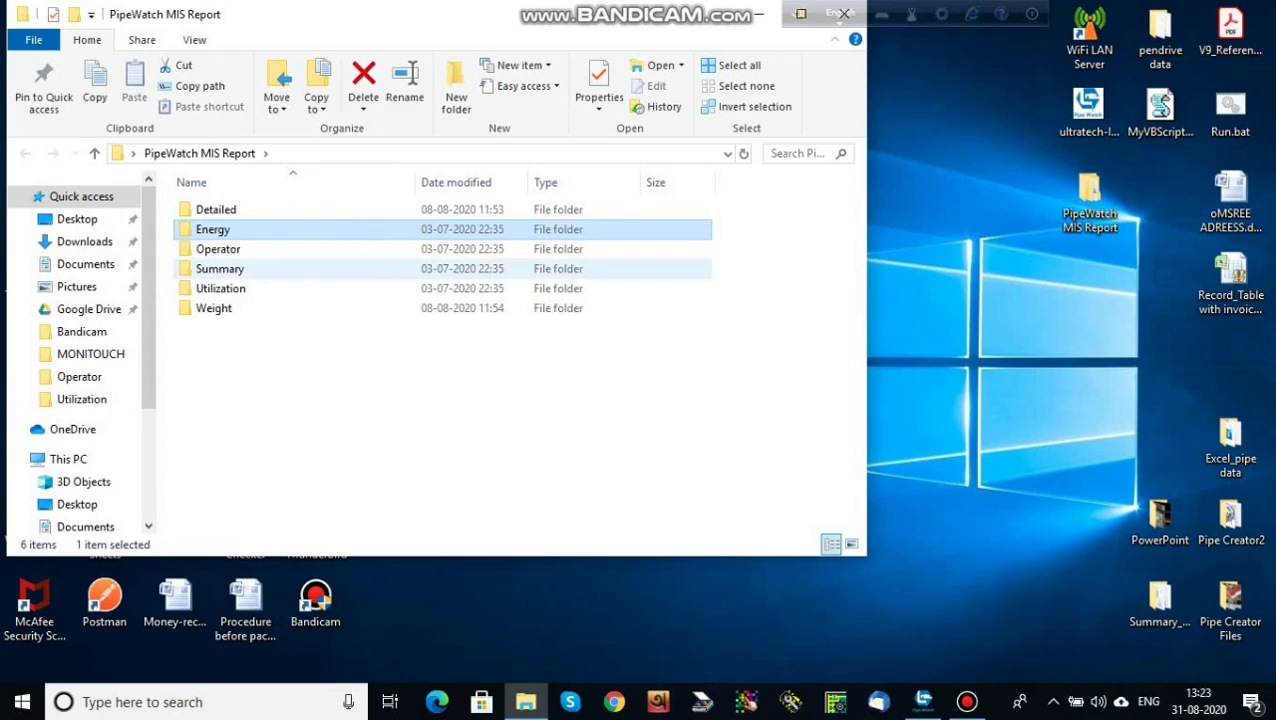
click(400, 268)
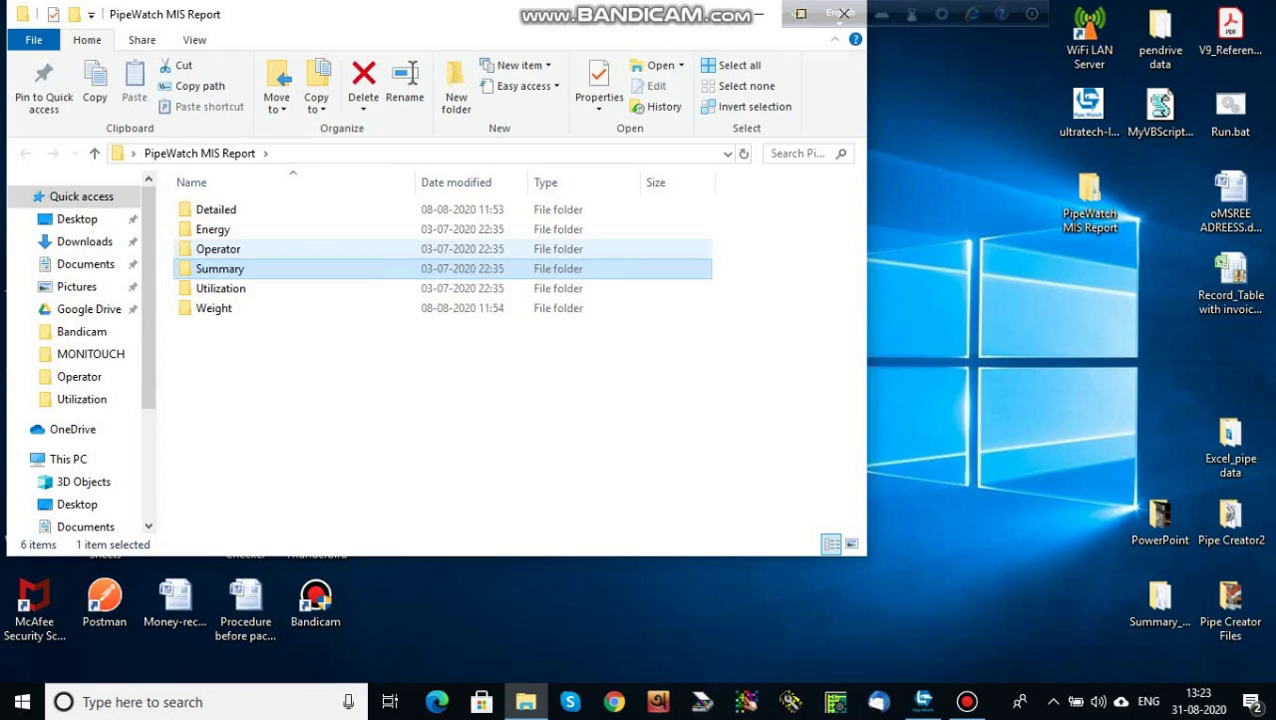
double_click(383, 249)
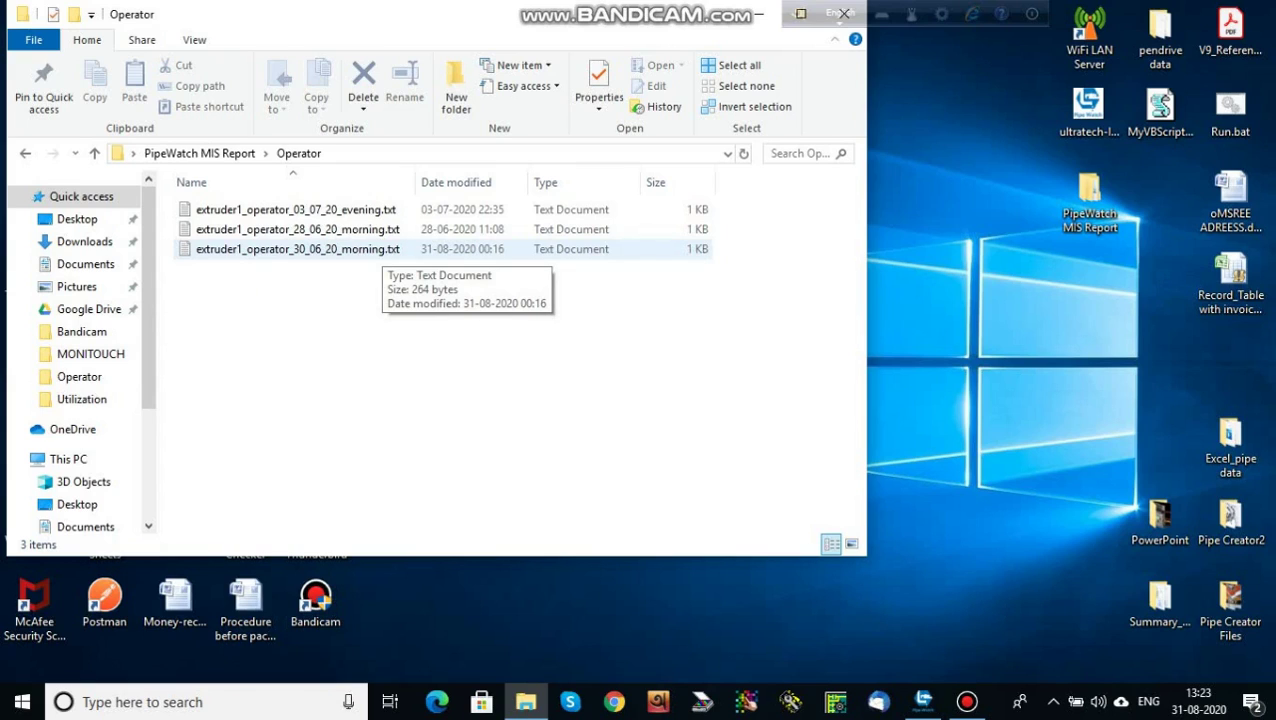
click(375, 249)
key(Return)
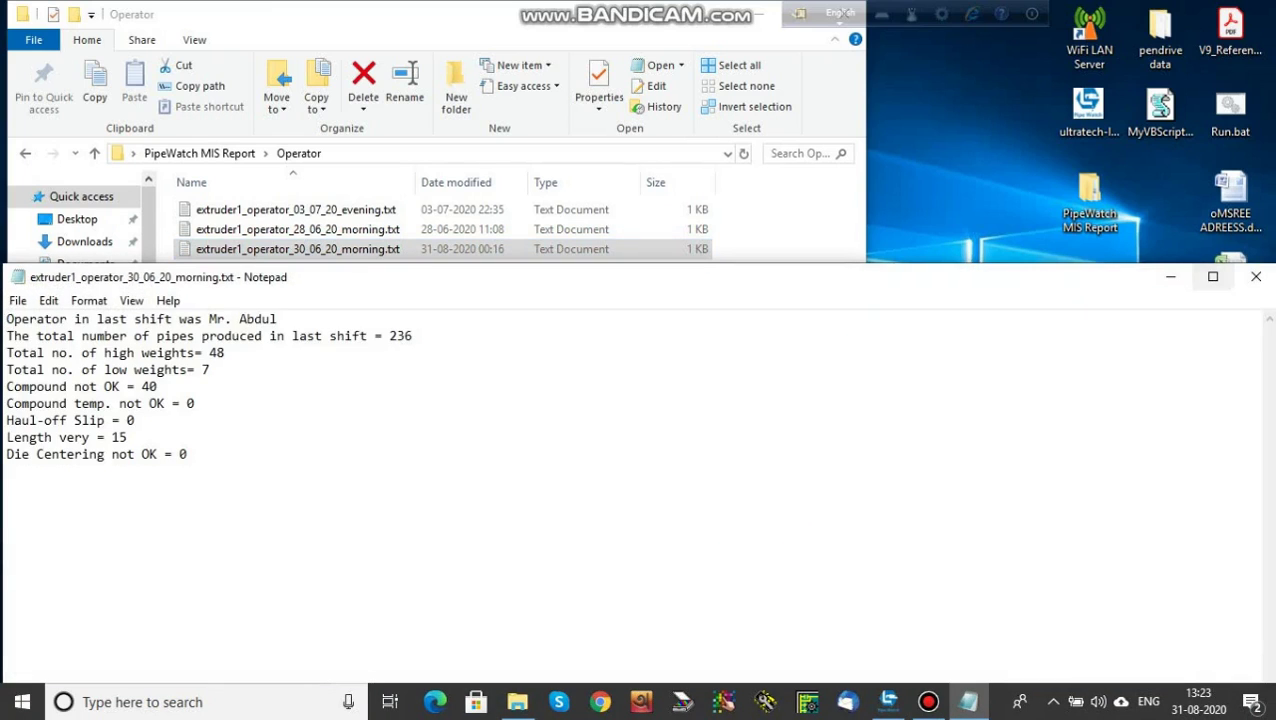
click(1213, 276)
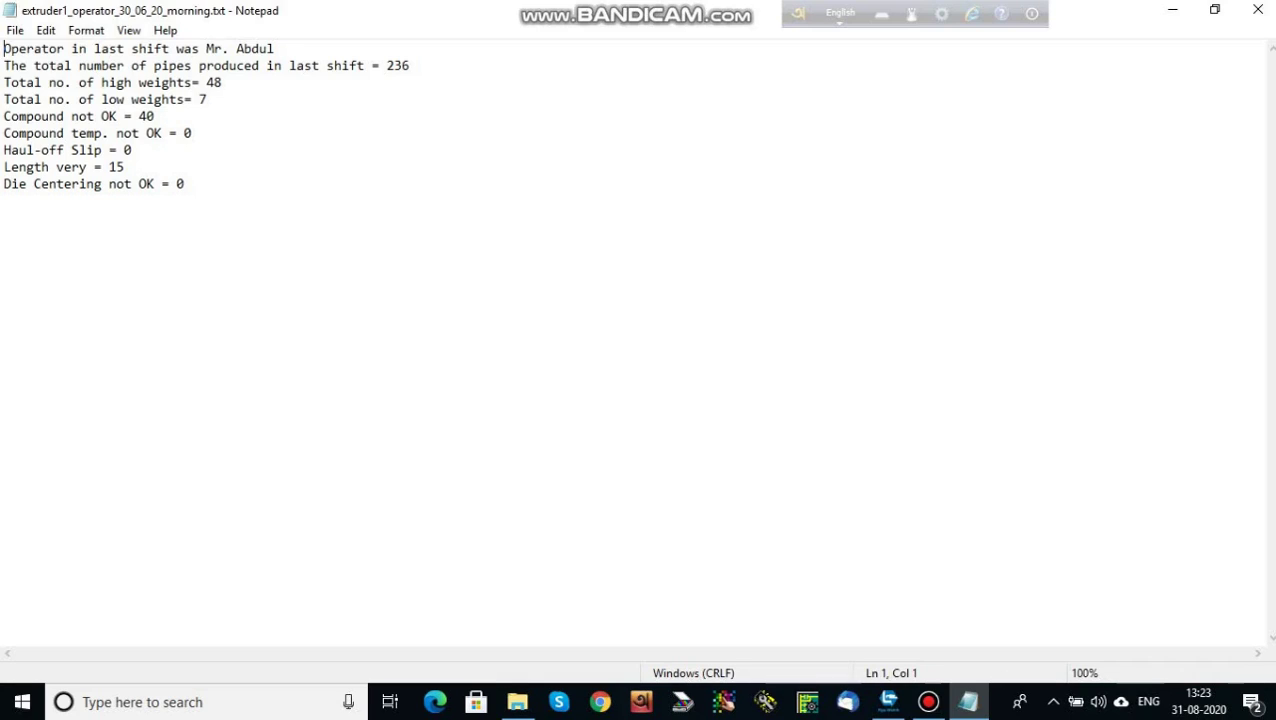
key(End)
key(shift+Left)
key(shift+Left)
key(shift+Left)
key(shift+Left)
key(shift+Left)
key(shift+Left)
key(shift+Left)
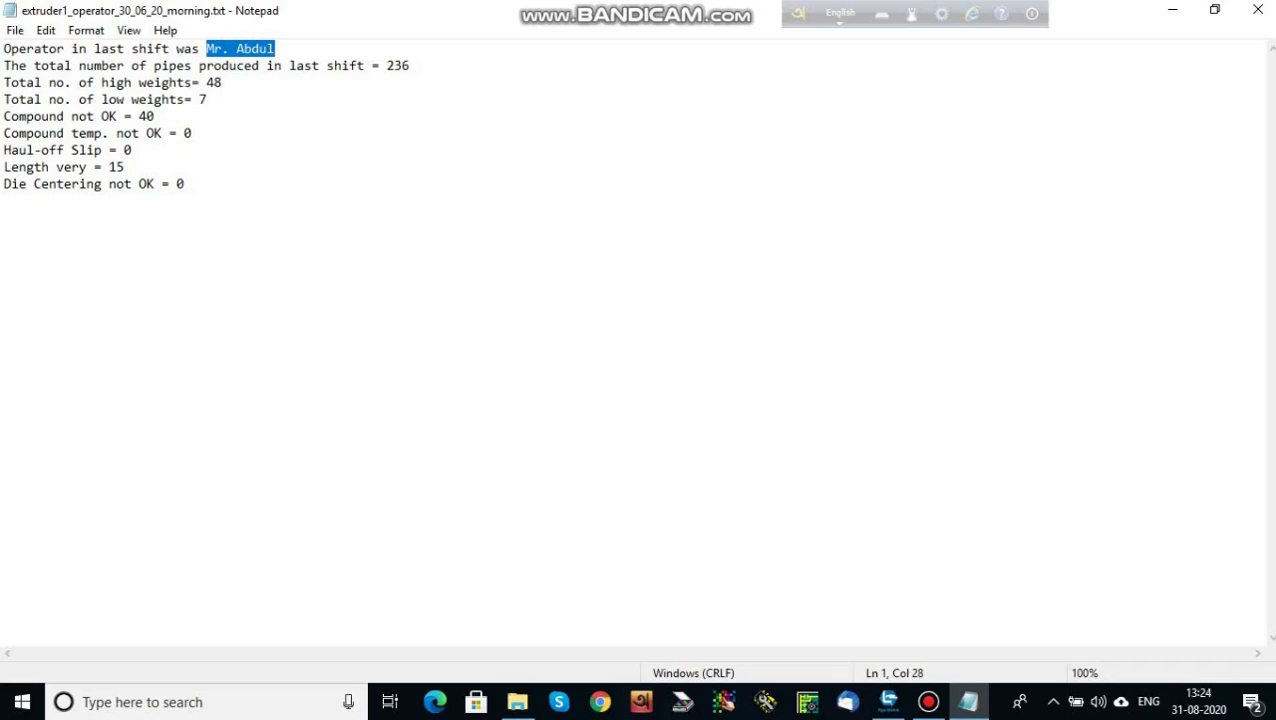
key(Down)
key(End)
key(shift+Left)
key(shift+Left)
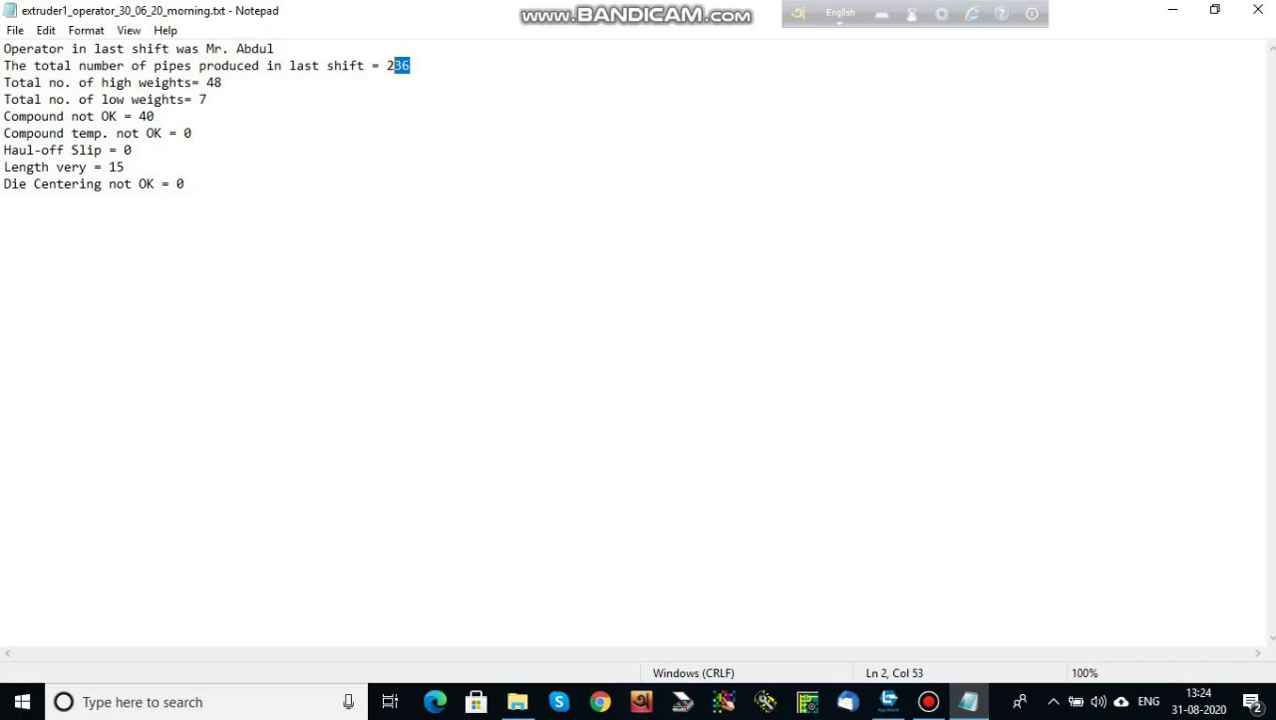
key(shift+Left)
key(Down)
key(Left)
key(Left)
key(shift+Right)
key(shift+Right)
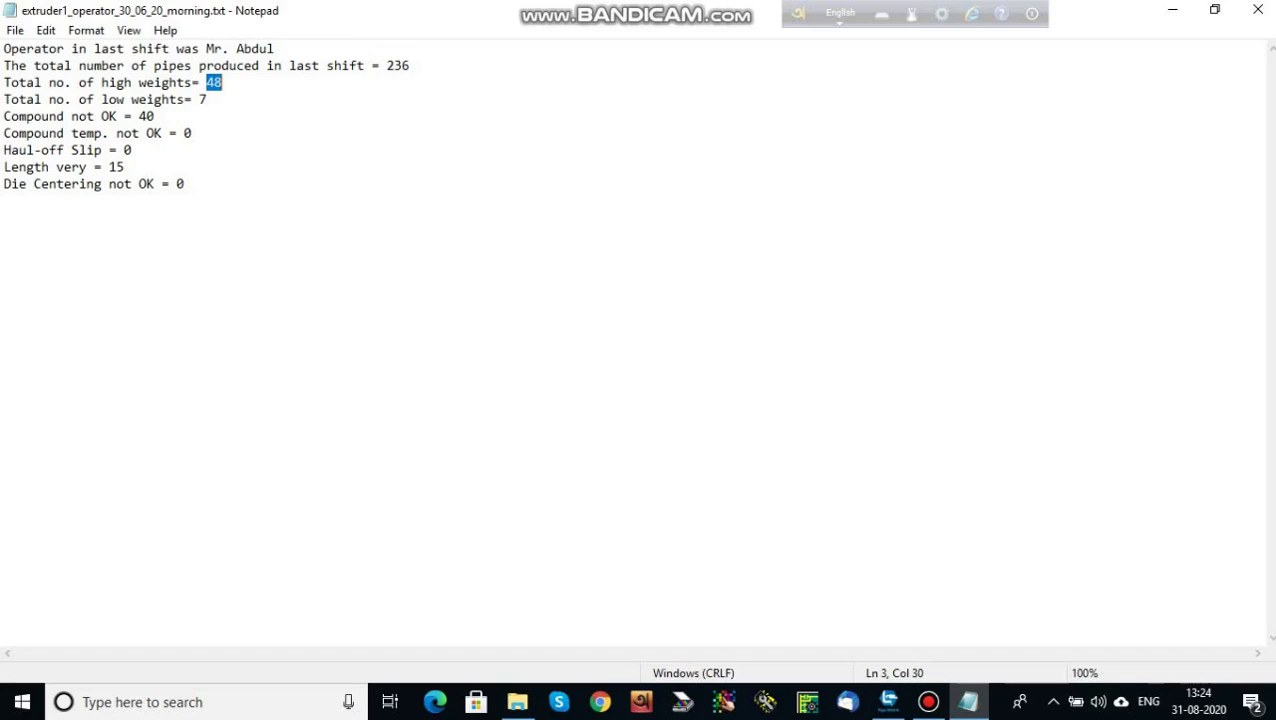
key(Down)
key(Left)
key(shift+Right)
key(Down)
key(shift+Left)
key(shift+Left)
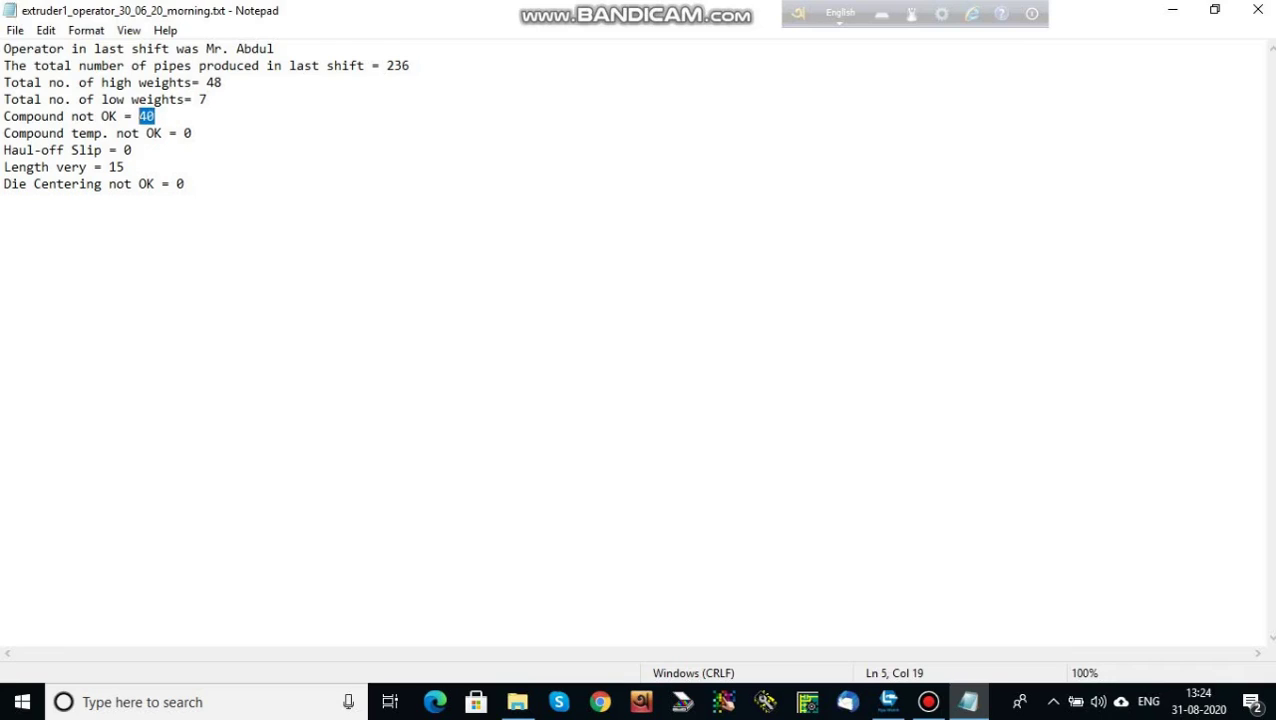
key(Down)
key(Down)
key(Down)
key(shift+Left)
key(shift+Left)
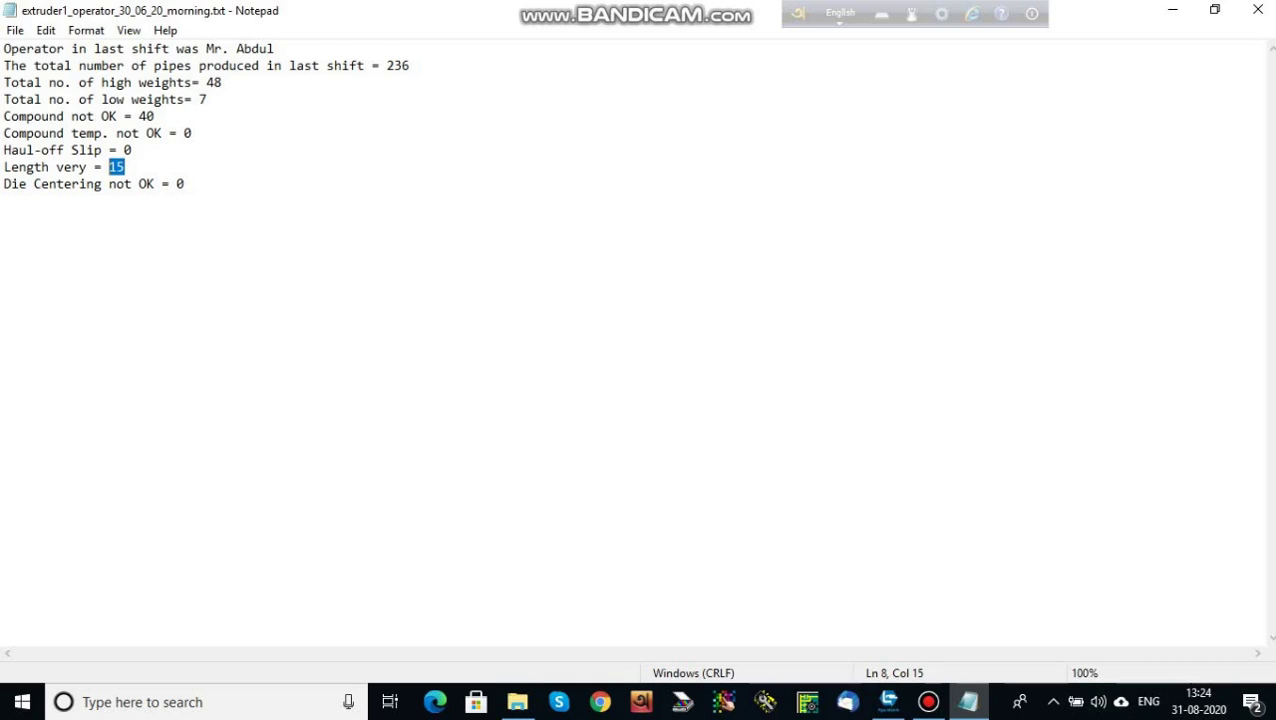
click(1257, 10)
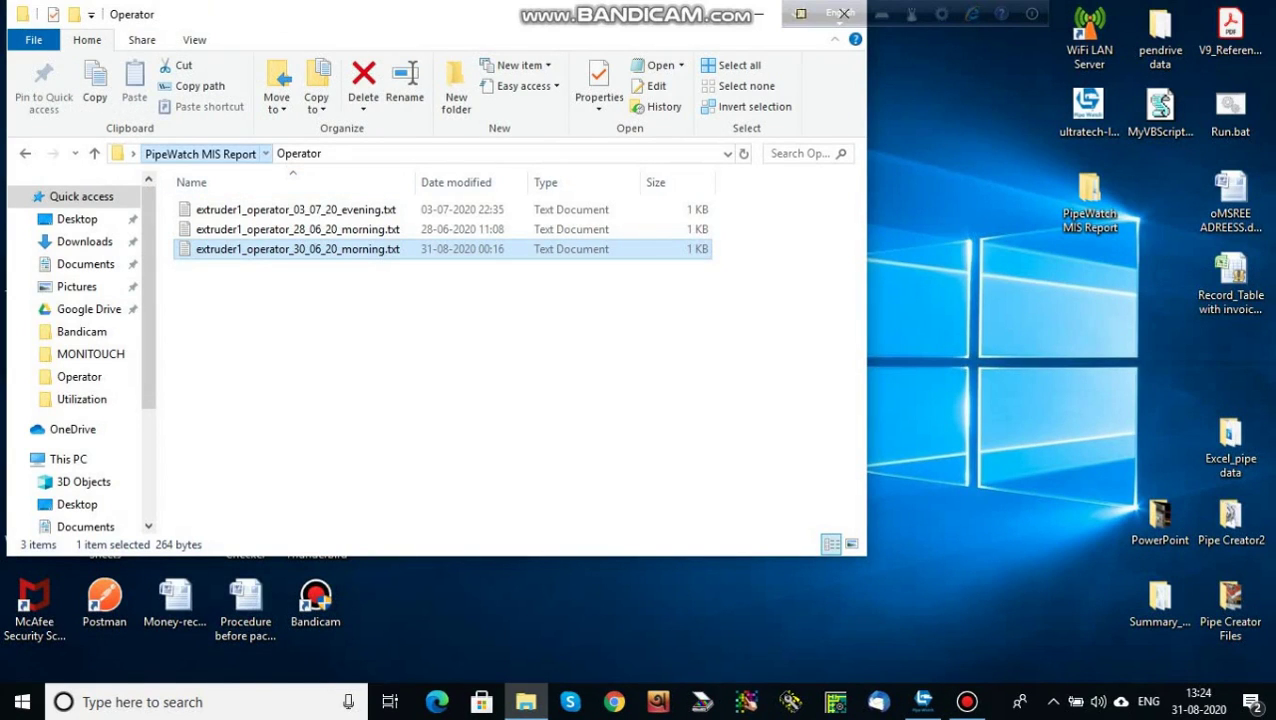
Step: Open the 30_06_20 morning utilization report from the Utilization folder and maximize Notepad
click(200, 153)
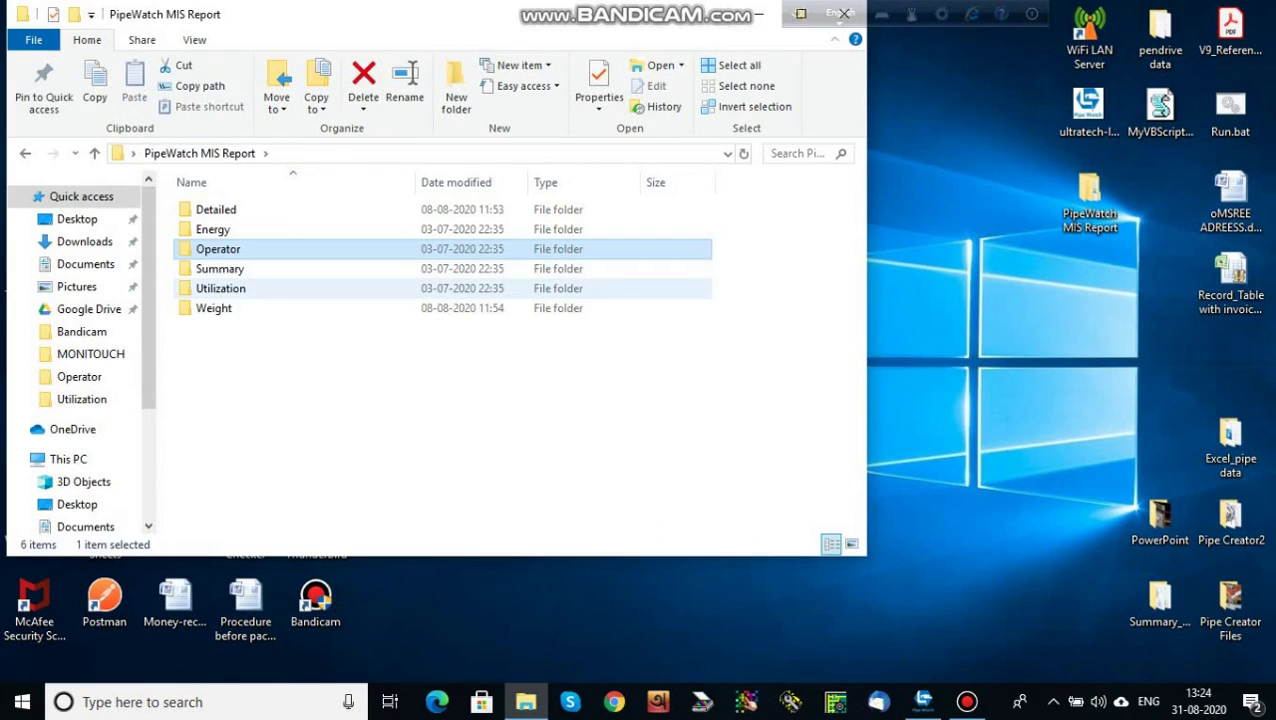
click(222, 288)
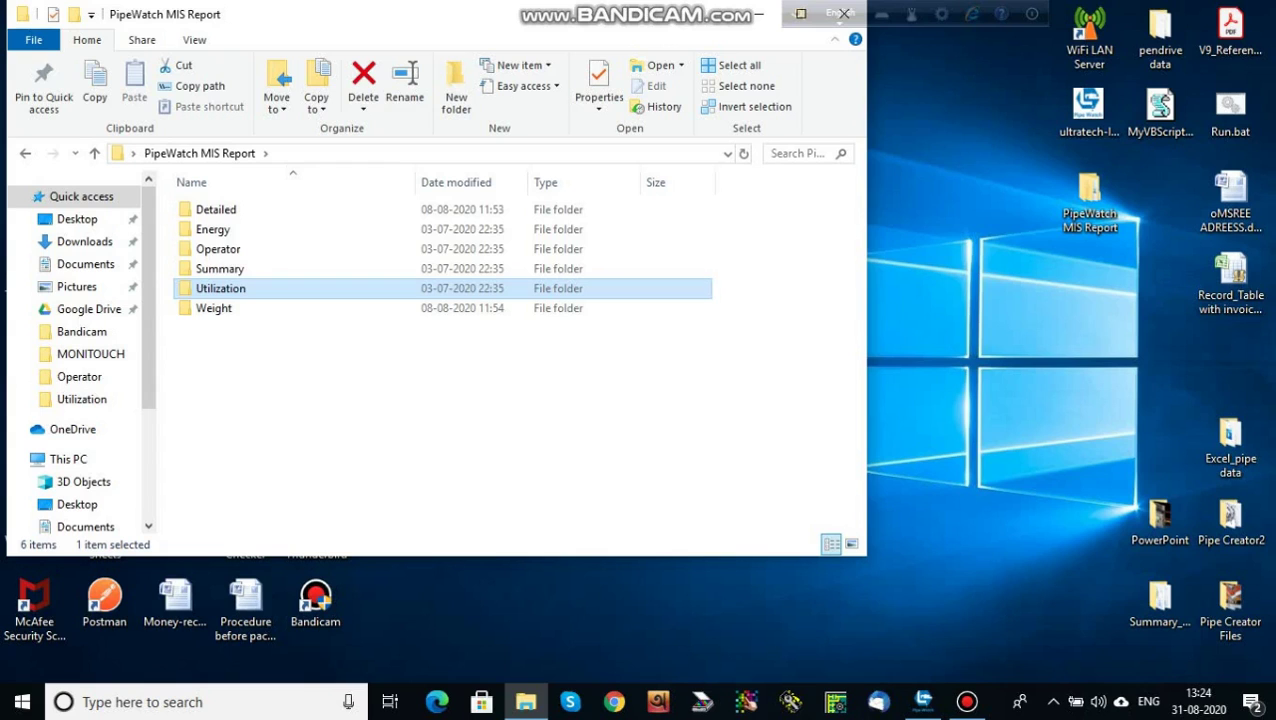
key(Return)
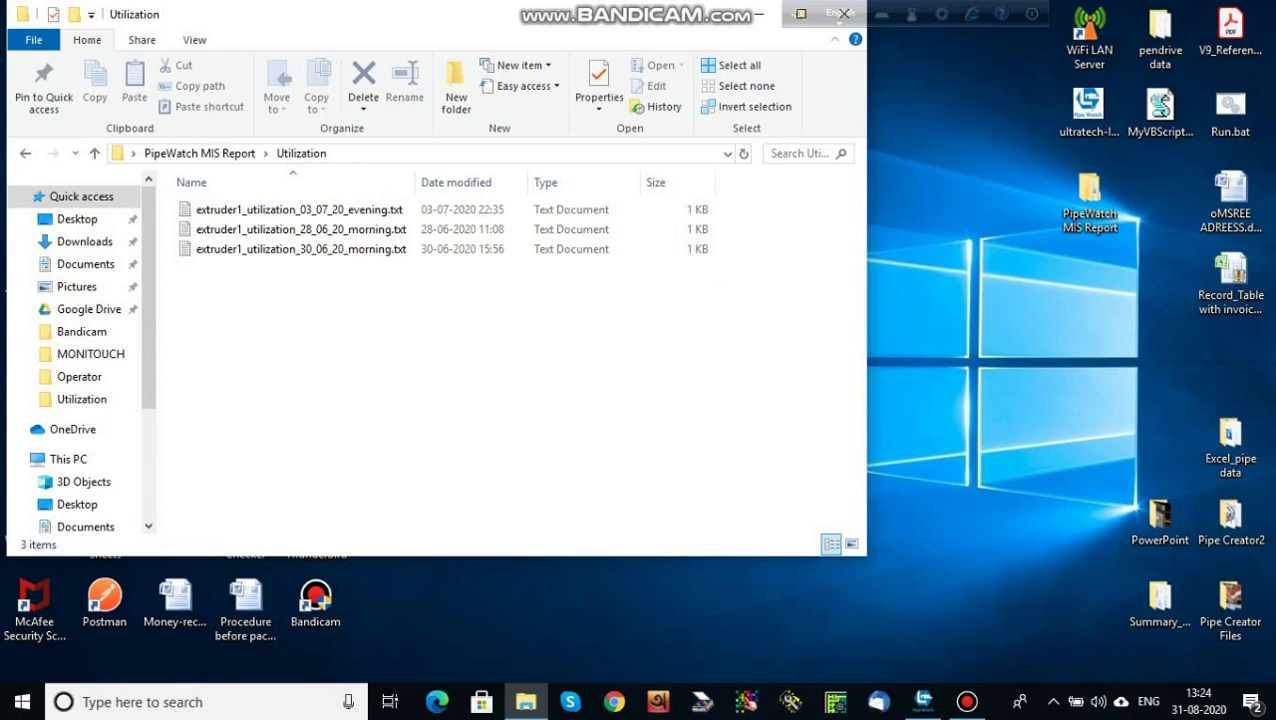
double_click(300, 249)
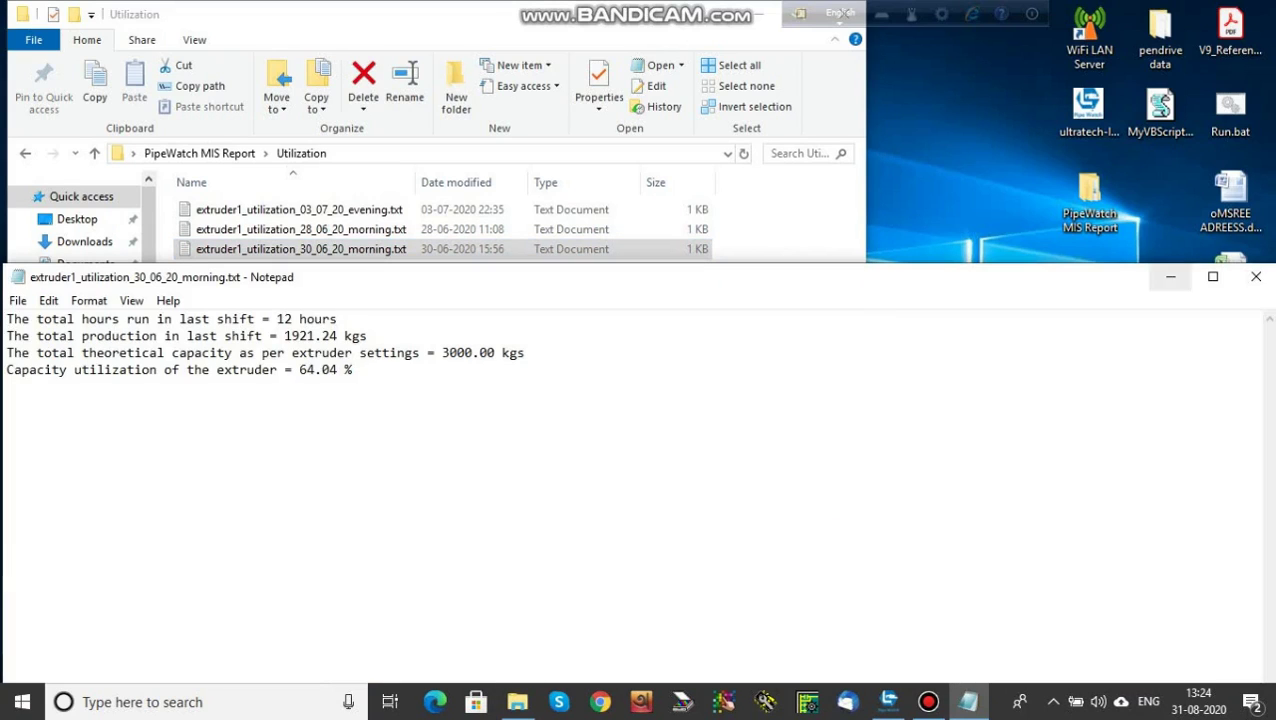
click(1212, 276)
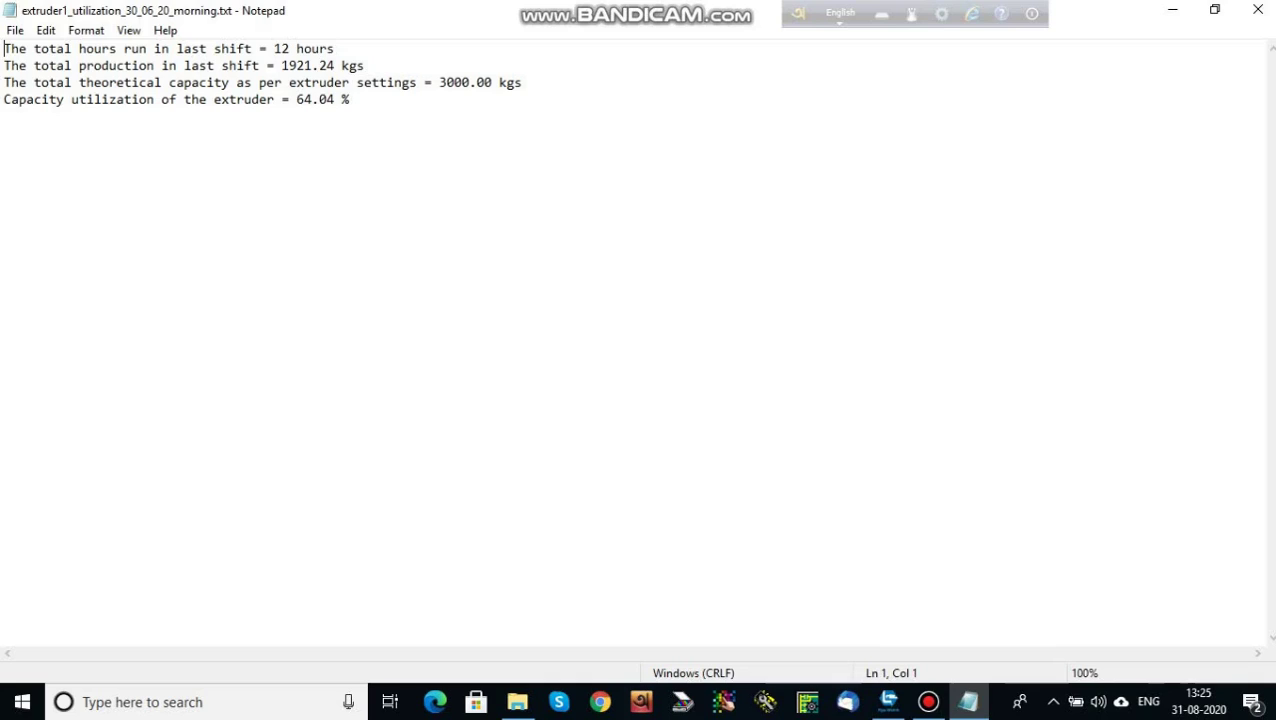
Step: Highlight the 12 hours, 1921.24 kgs, 3000.00 kgs and 64.04 % figures, then close Notepad
key(ctrl+Right)
key(ctrl+Right)
key(ctrl+Right)
key(shift+Right)
key(shift+Right)
key(shift+Right)
key(shift+Right)
key(shift+Right)
key(shift+Right)
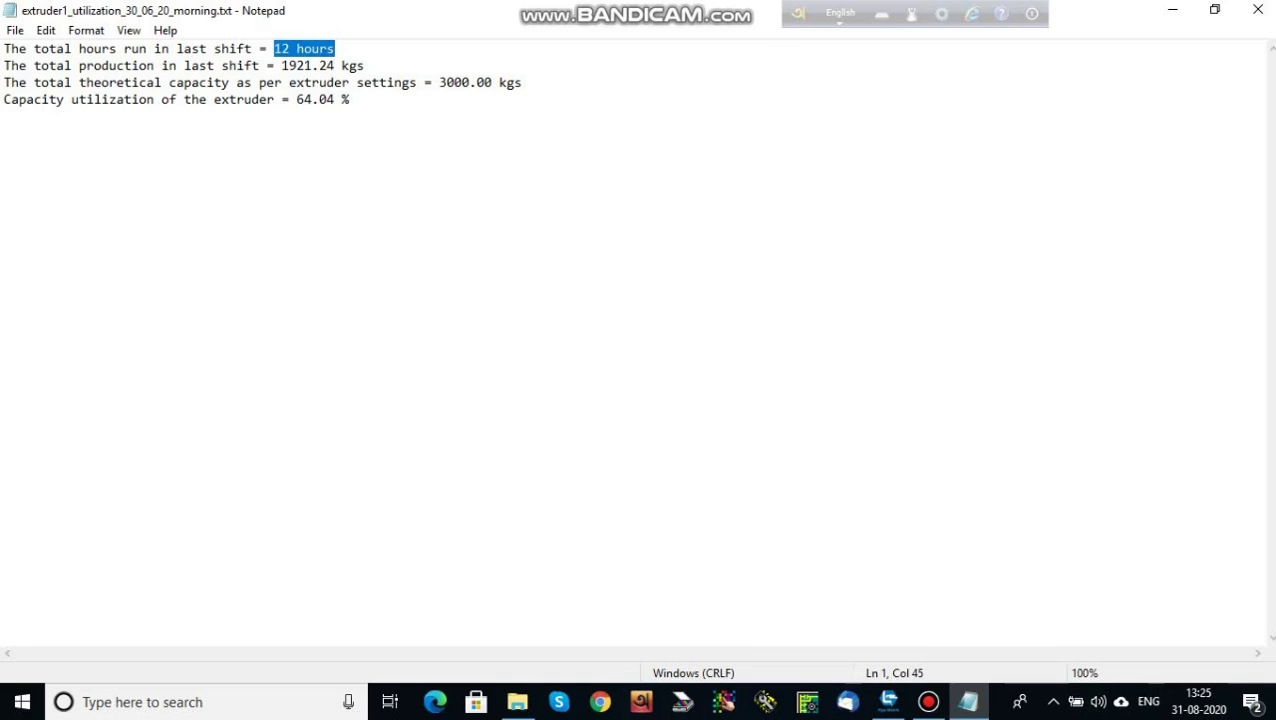
key(Down)
key(ctrl+Left)
key(ctrl+Left)
key(ctrl+Left)
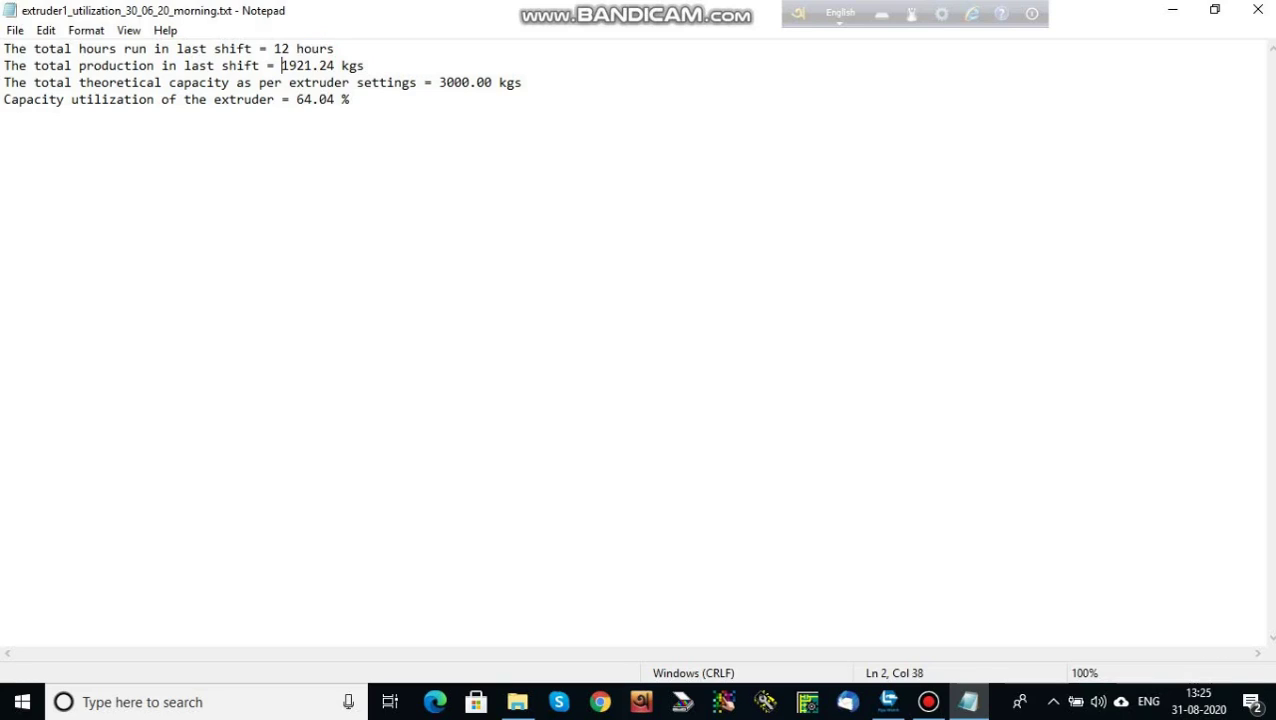
key(shift+Right)
key(shift+Right)
key(shift+Right)
key(shift+Right)
key(shift+Right)
key(shift+Right)
key(shift+Right)
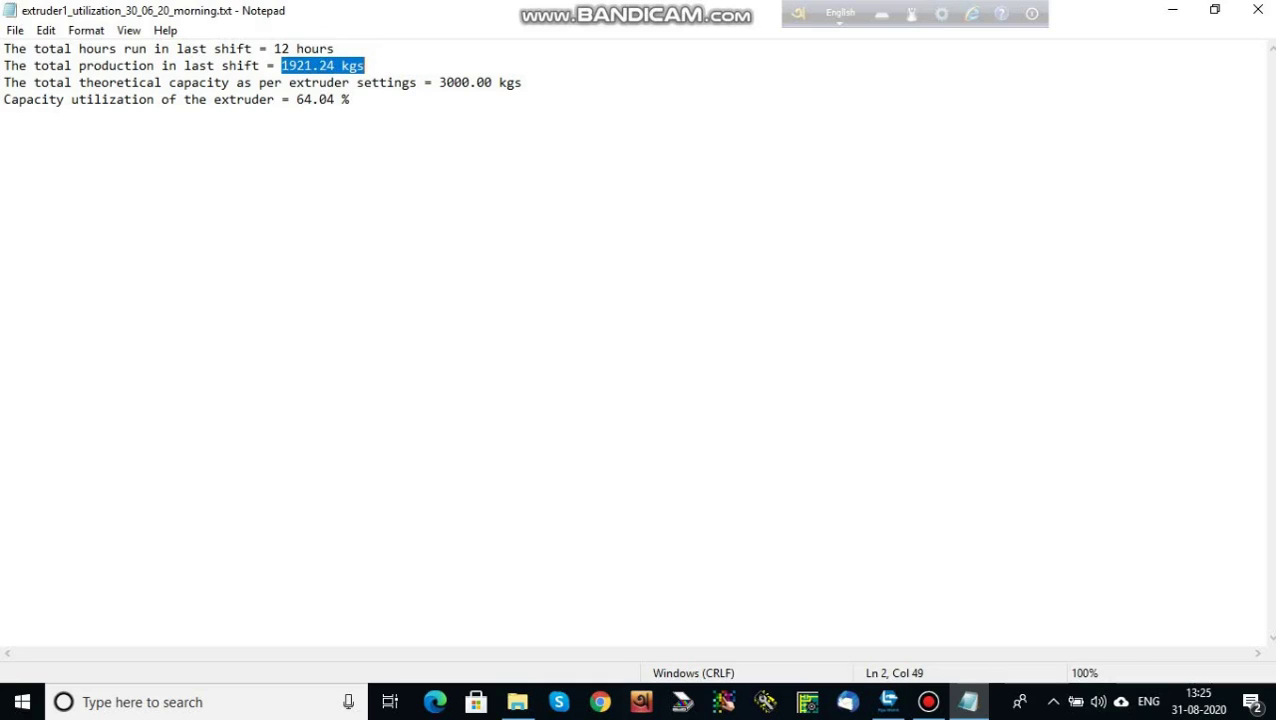
drag(439, 82, 522, 82)
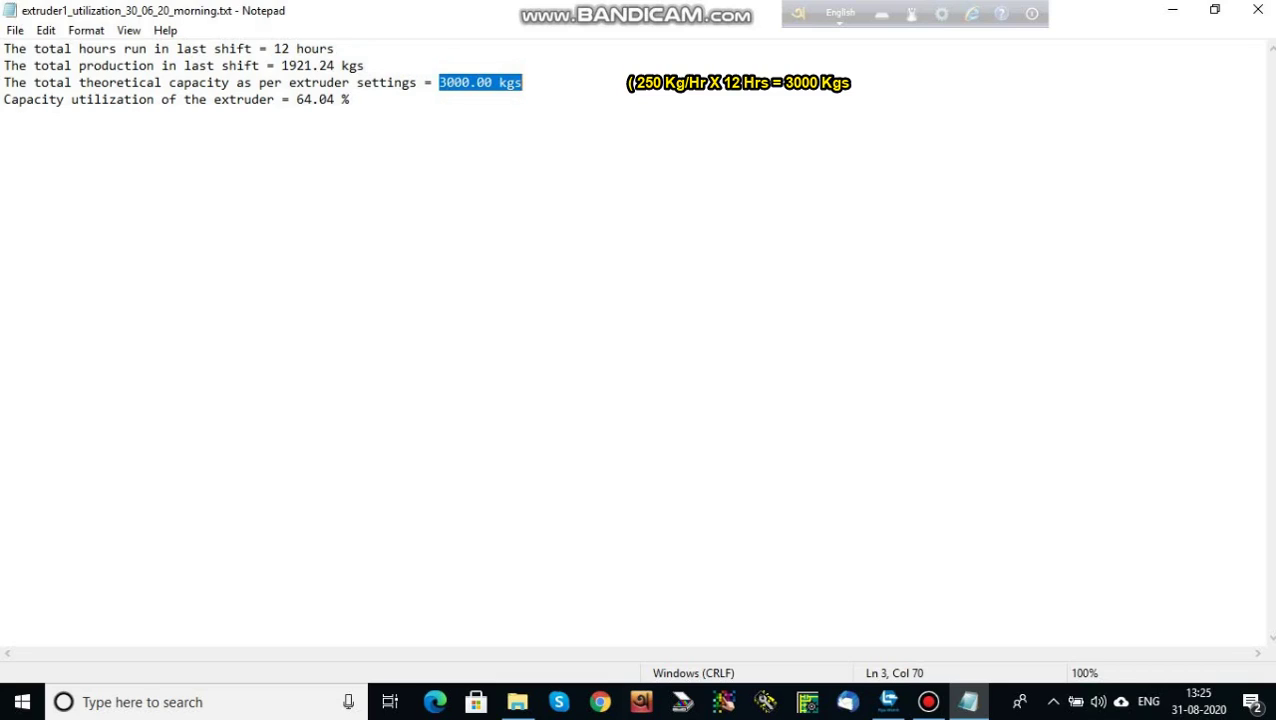
key(Down)
key(shift+Left)
key(shift+Left)
key(shift+Left)
key(shift+Left)
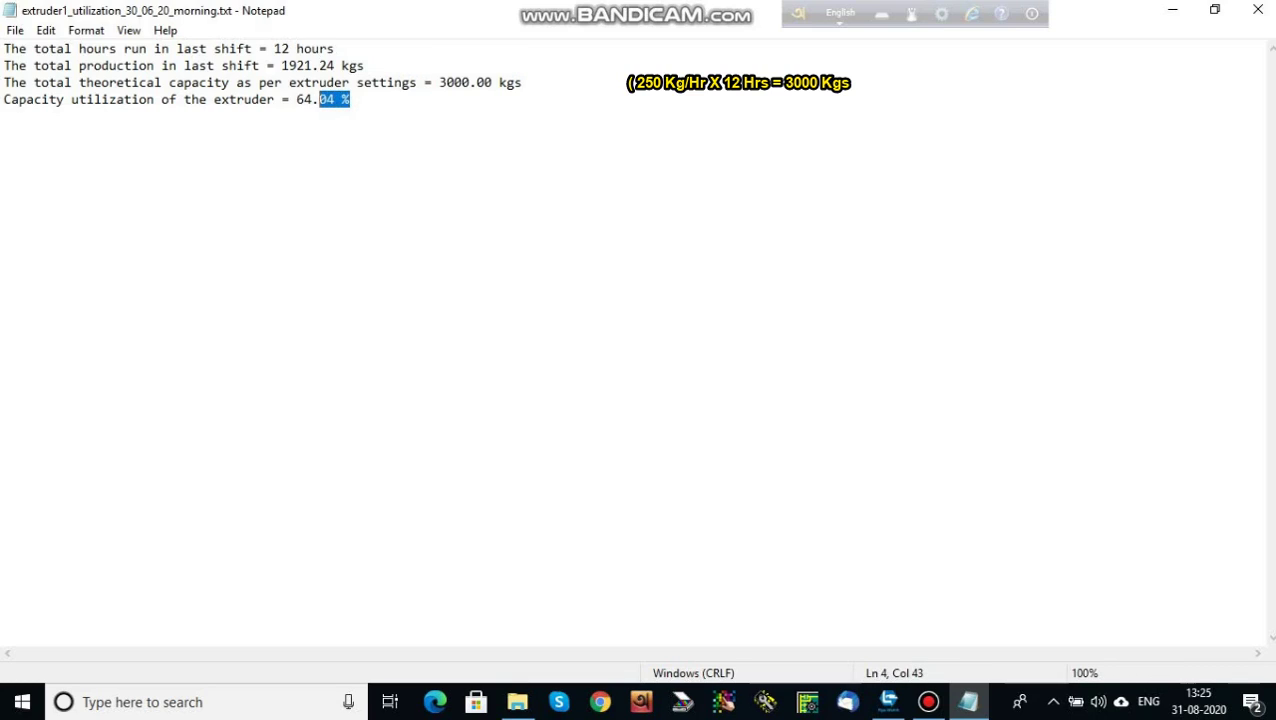
key(shift+Left)
key(shift+Left)
key(shift+Left)
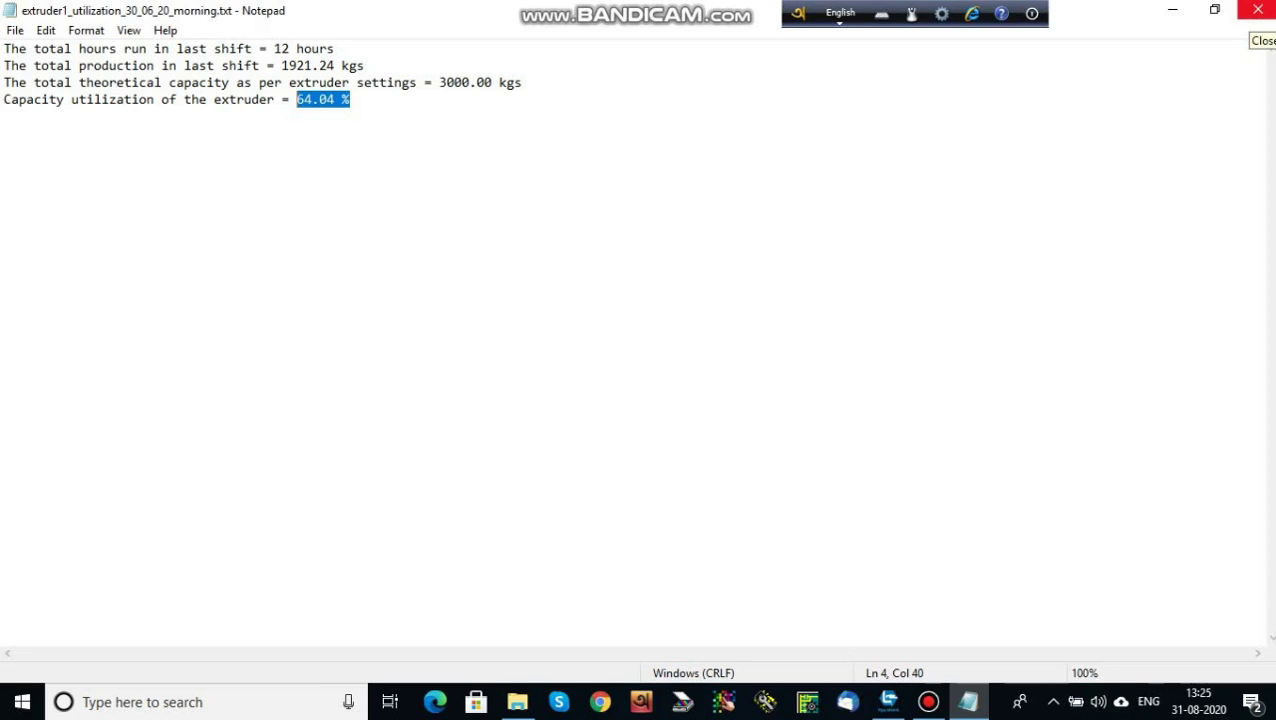
click(1257, 10)
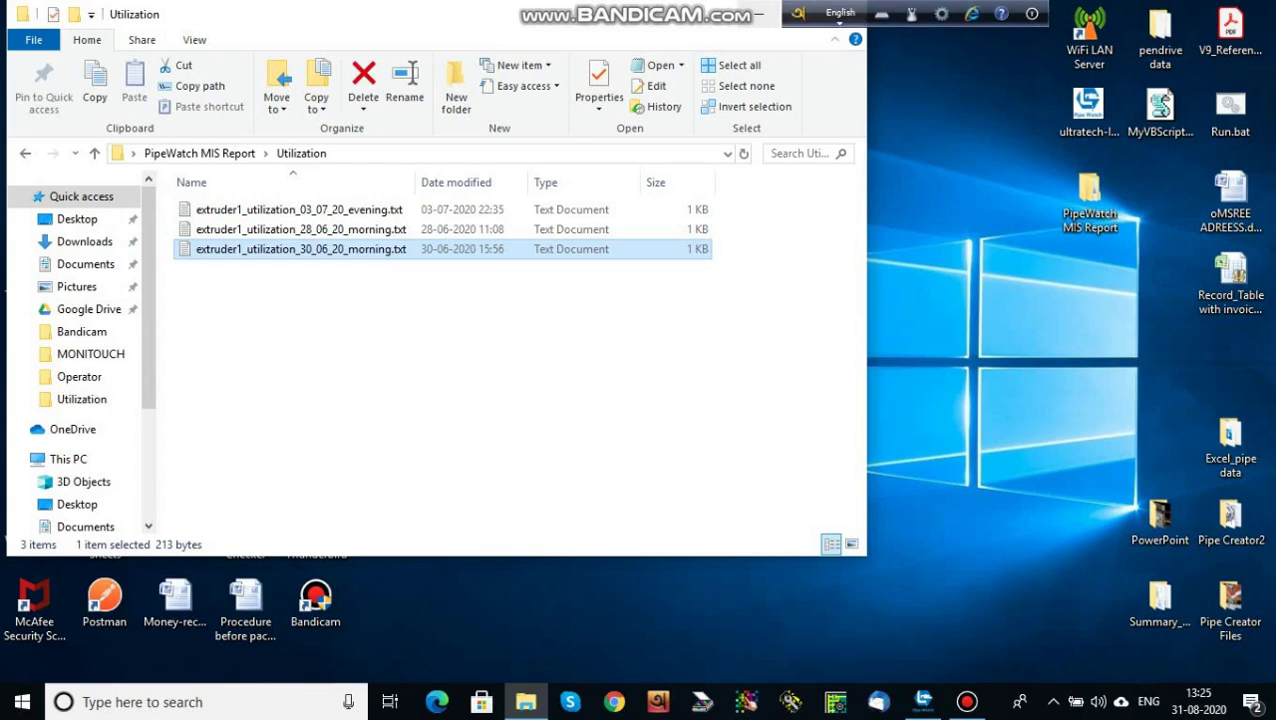
click(1031, 14)
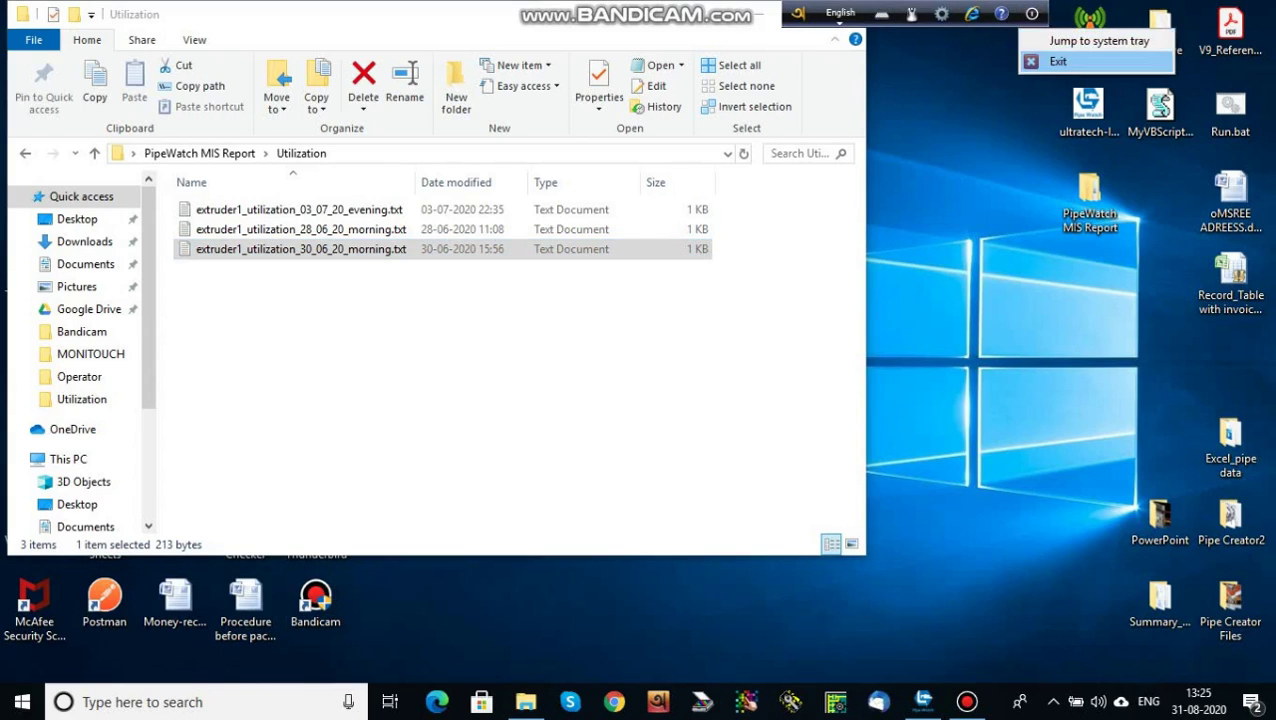